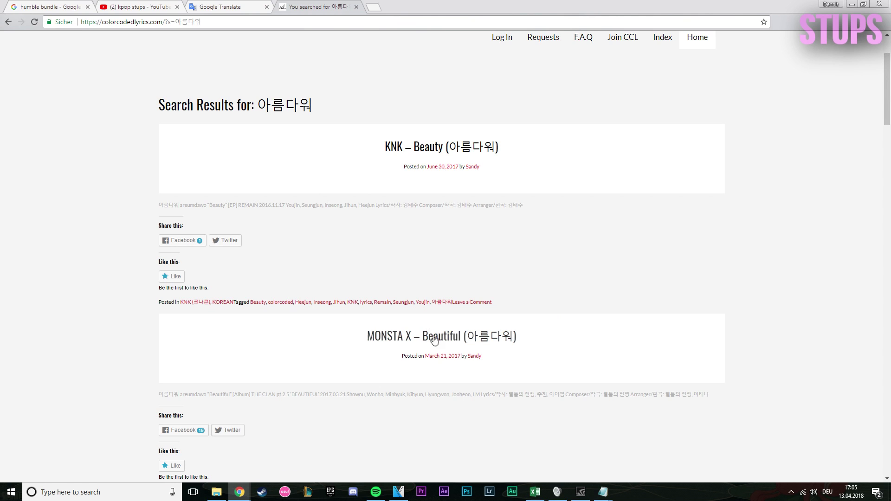
- Open the lyrics page for MONSTA X – Beautiful (아름다워) and look through its title and lyrics
{"action": "left_click", "coordinate": [434, 336]}
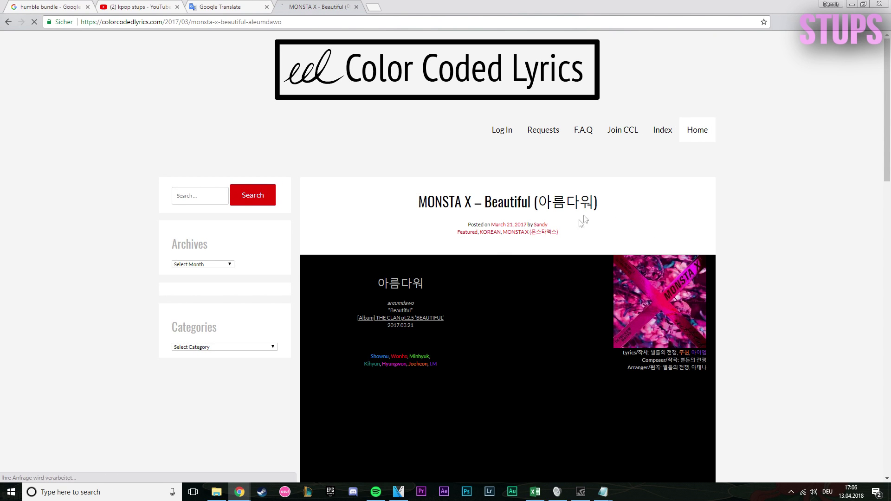
{"action": "mouse_move", "coordinate": [594, 203]}
{"action": "left_mouse_down"}
{"action": "mouse_move", "coordinate": [538, 203]}
{"action": "mouse_move", "coordinate": [609, 204]}
{"action": "left_mouse_up"}
{"action": "left_click", "coordinate": [537, 203]}
{"action": "left_click", "coordinate": [682, 202]}
{"action": "scroll", "coordinate": [697, 195], "scroll_direction": "down", "scroll_amount": 10}
{"action": "scroll", "coordinate": [696, 195], "scroll_direction": "up", "scroll_amount": 7}
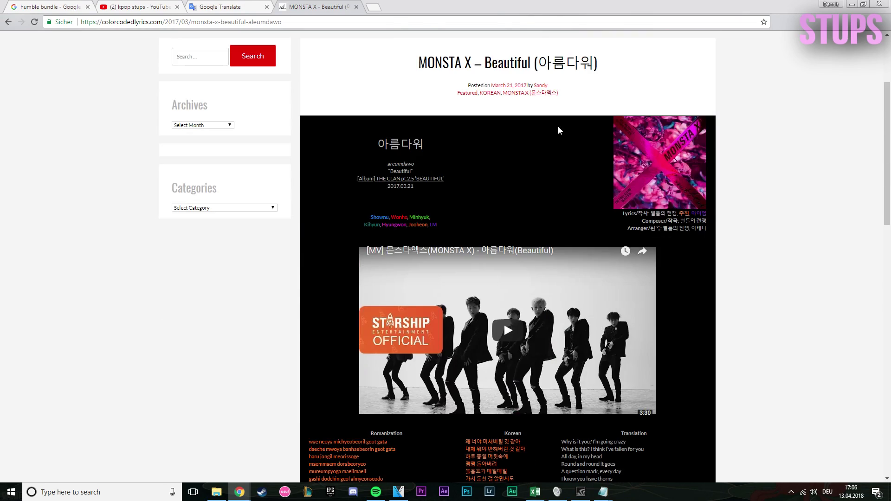
- Switch to the kpop channel workbook in Excel and enter "monsta x" in cell AA2 under the areumdawo heading
{"action": "left_click", "coordinate": [536, 492]}
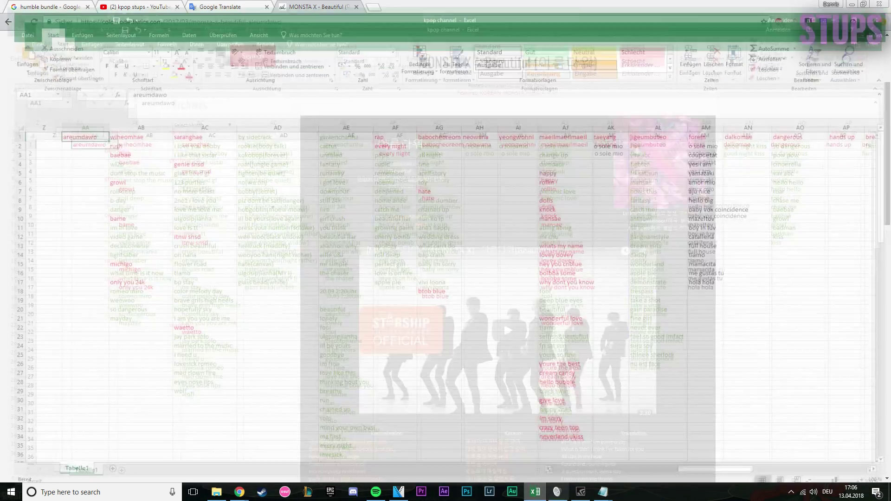
{"action": "key", "text": "Down"}
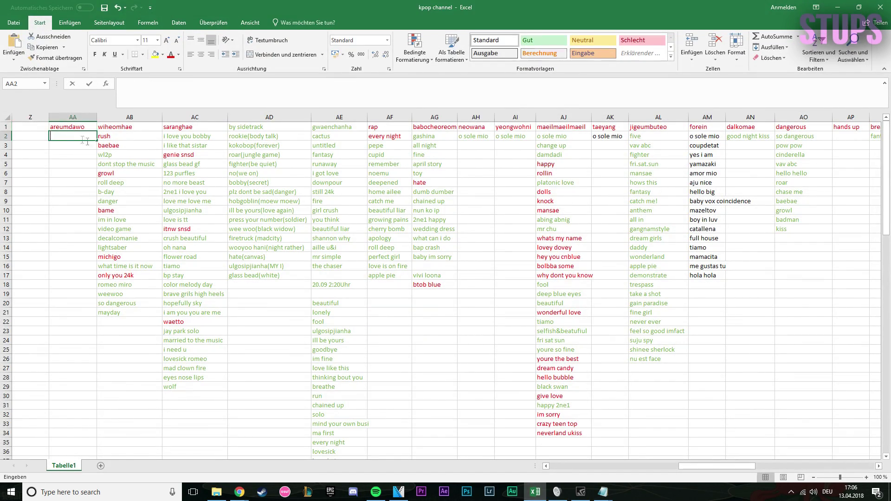
{"action": "type", "text": "mosnta x"}
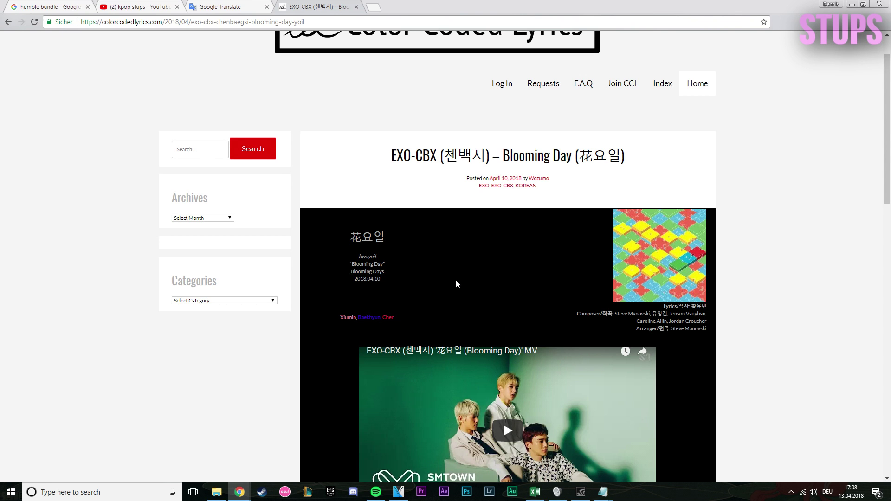
- Find "areum" in the EXO-CBX Blooming Day lyrics page and examine the matching romanized line
{"action": "key", "text": "ctrl+f"}
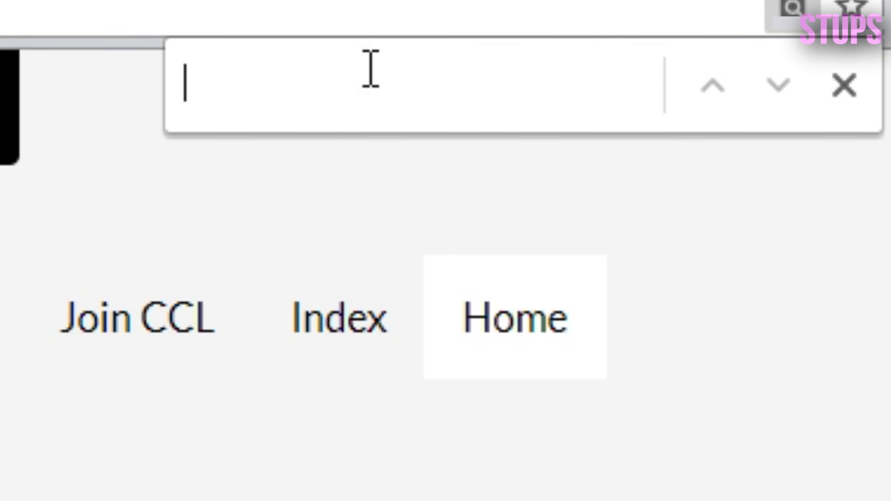
{"action": "type", "text": "areum"}
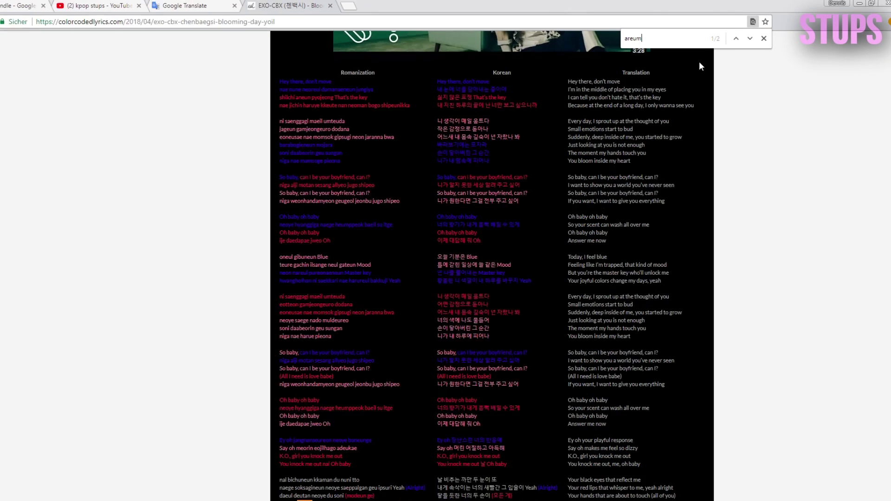
{"action": "scroll", "coordinate": [382, 377], "scroll_direction": "down", "scroll_amount": 1}
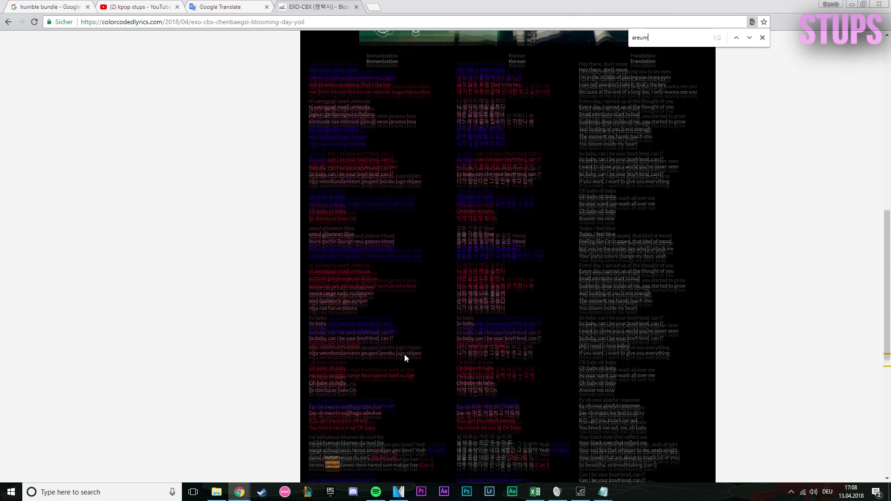
{"action": "scroll", "coordinate": [381, 364], "scroll_direction": "down", "scroll_amount": 2}
{"action": "left_click_drag", "start_coordinate": [355, 381], "coordinate": [325, 381]}
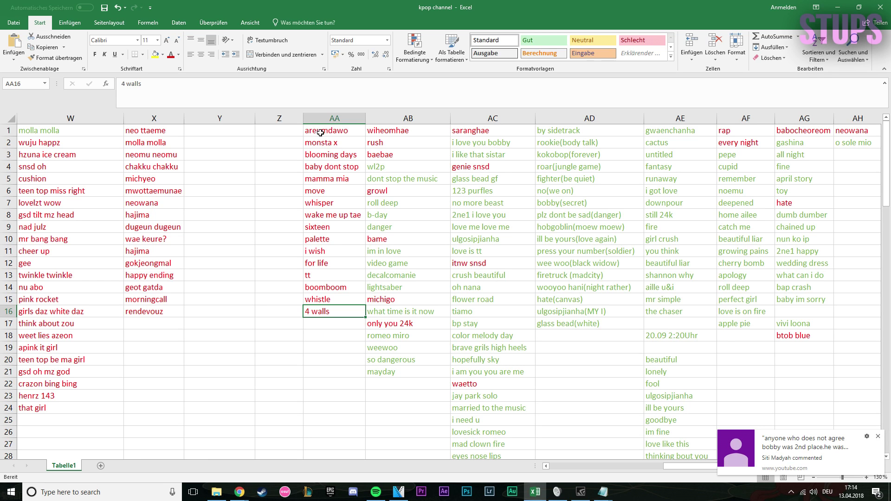
- Restore the spreadsheet window to a smaller size and search YouTube for "monsta x beautiful"
{"action": "double_click", "coordinate": [356, 1]}
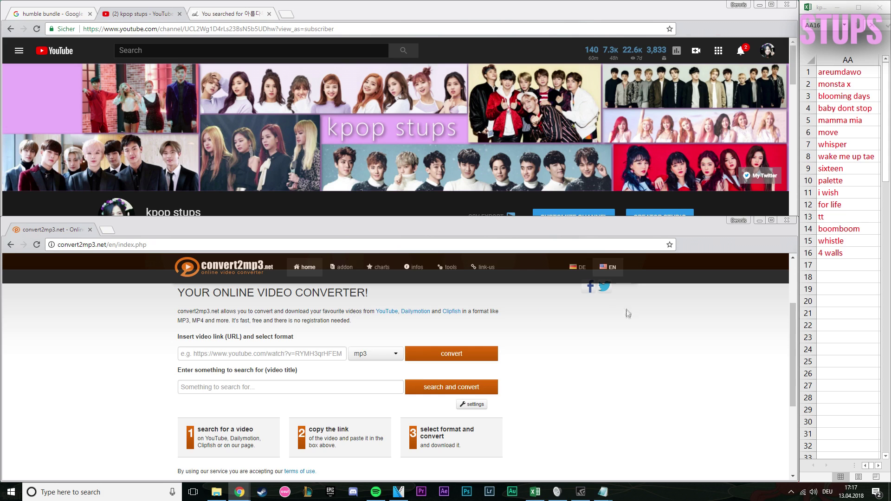
{"action": "left_click", "coordinate": [161, 50]}
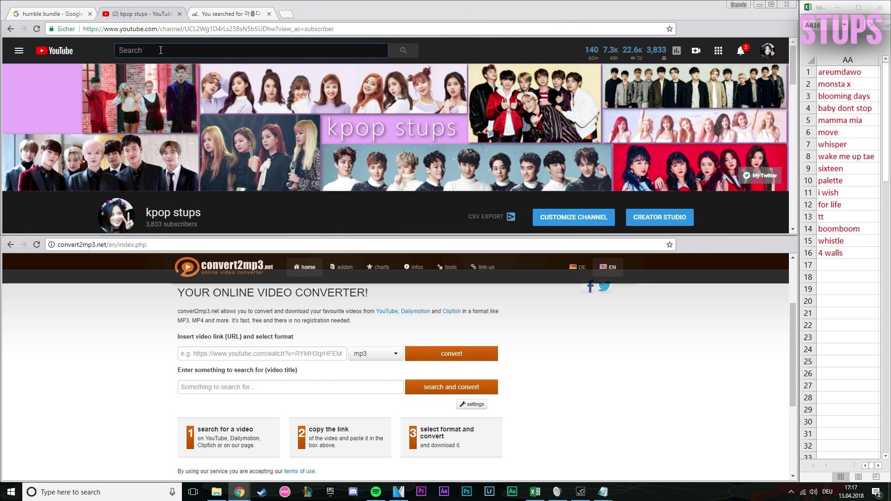
{"action": "type", "text": "monsta x "}
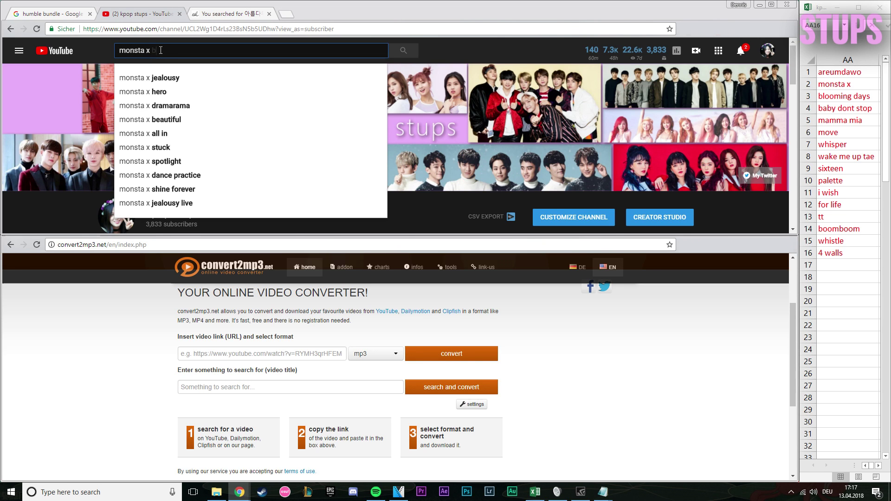
{"action": "type", "text": "beautiful"}
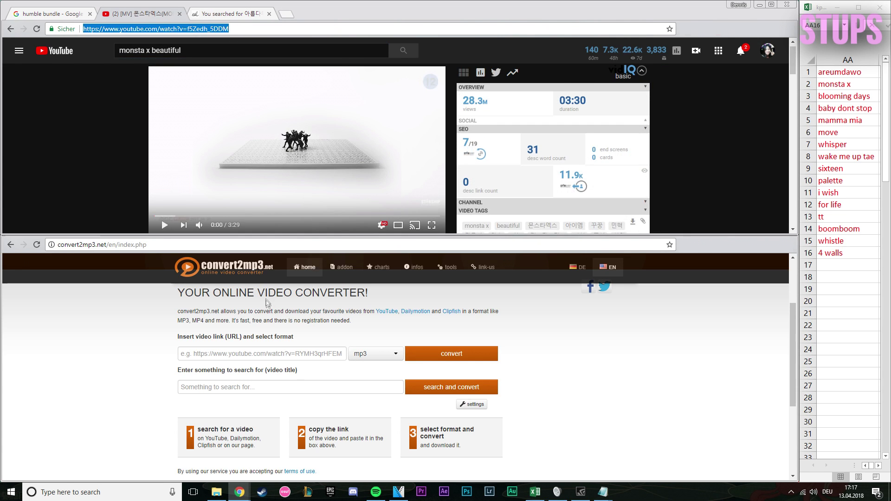
- Copy the music video's link into the convert2mp3.net converter and set the output to mp4 at 1080p (Full HD)
{"action": "key", "text": "ctrl+l"}
{"action": "key", "text": "ctrl+c"}
{"action": "left_click", "coordinate": [260, 354]}
{"action": "key", "text": "ctrl+v"}
{"action": "left_click", "coordinate": [375, 353]}
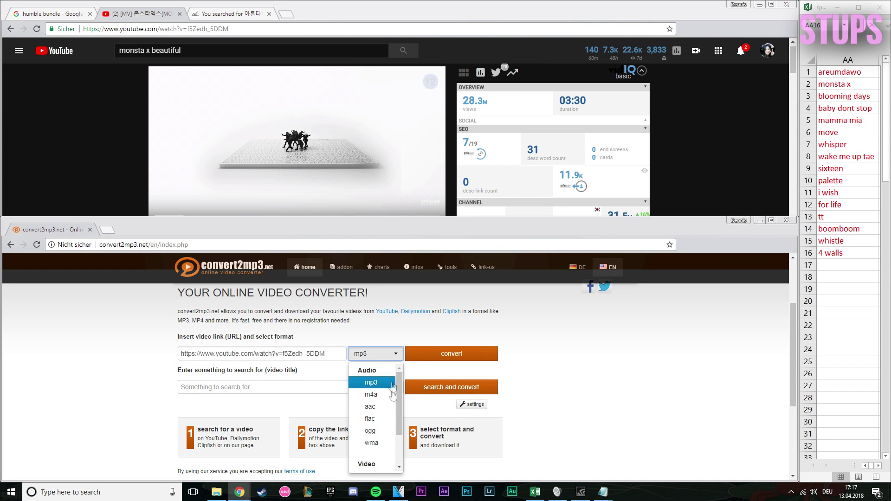
{"action": "scroll", "coordinate": [387, 398], "scroll_direction": "down", "scroll_amount": 2}
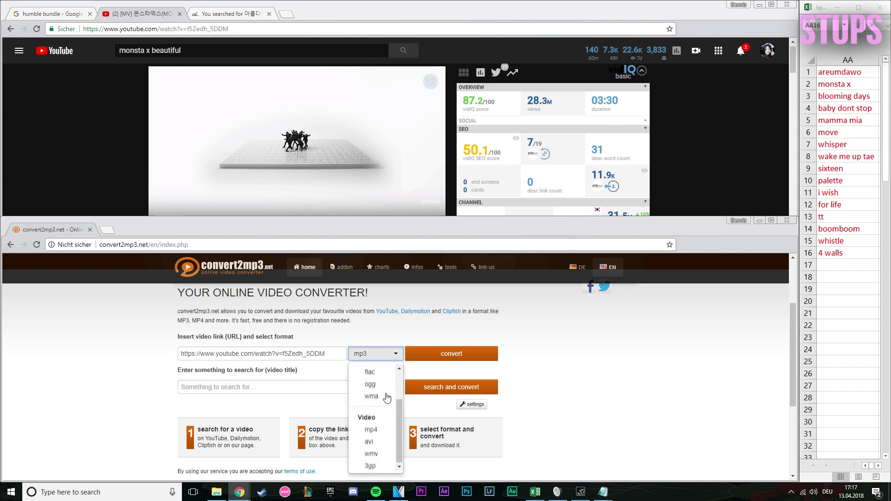
{"action": "left_click", "coordinate": [378, 427]}
{"action": "left_click", "coordinate": [273, 376]}
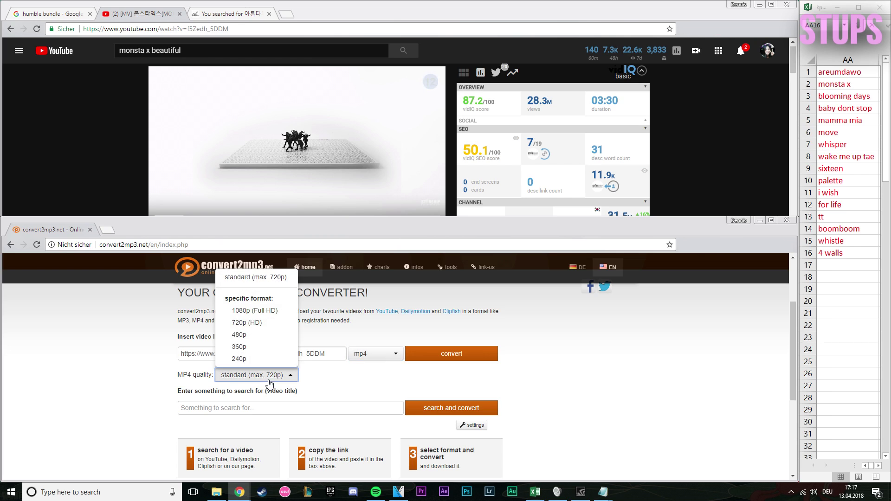
{"action": "left_click", "coordinate": [246, 316]}
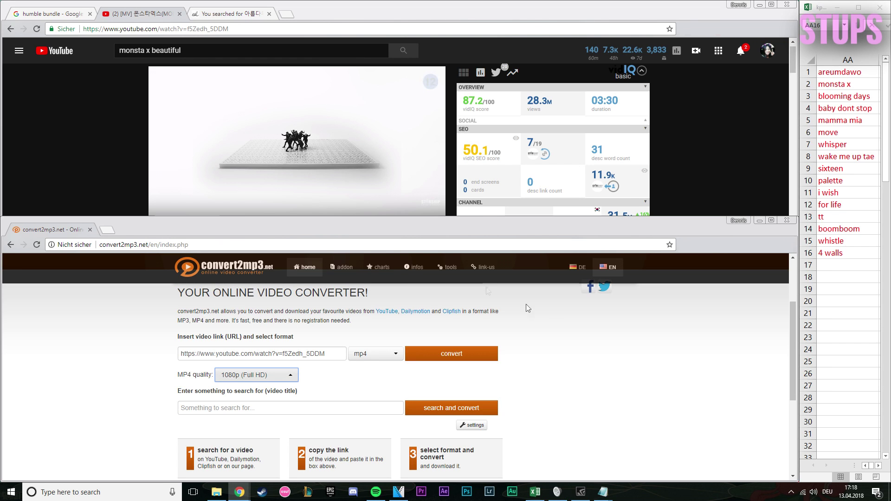
- Convert the MONSTA X video and download the resulting mp4 file
{"action": "left_click", "coordinate": [452, 355]}
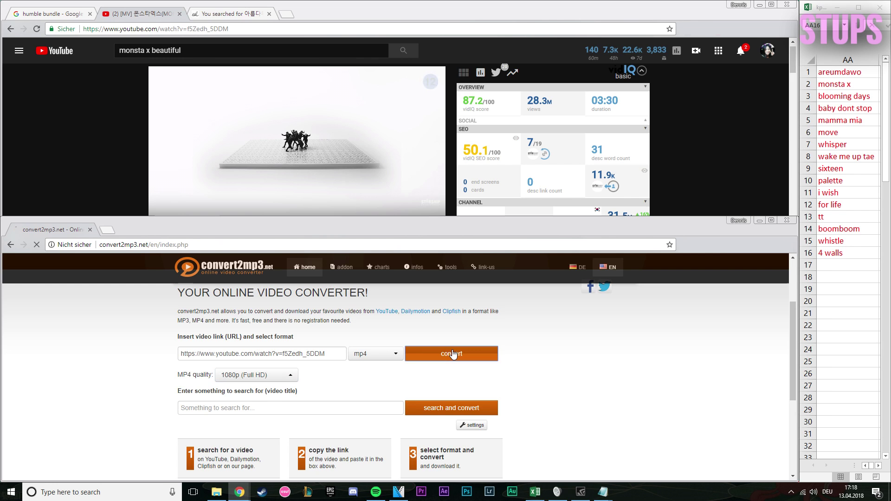
{"action": "scroll", "coordinate": [422, 317], "scroll_direction": "down", "scroll_amount": 1}
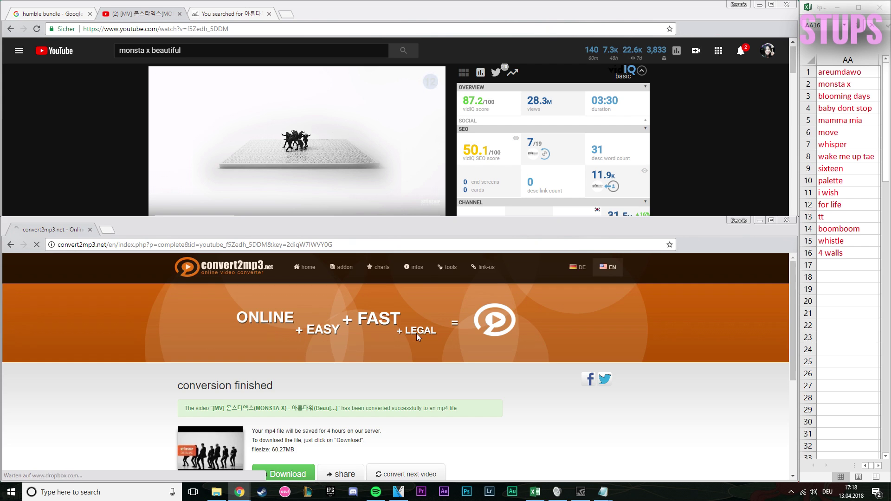
{"action": "scroll", "coordinate": [292, 366], "scroll_direction": "down", "scroll_amount": 2}
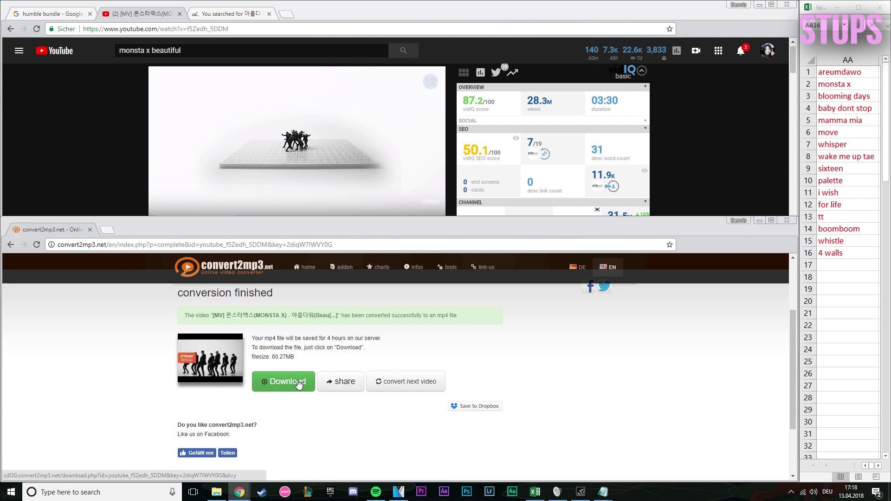
{"action": "left_click", "coordinate": [298, 383]}
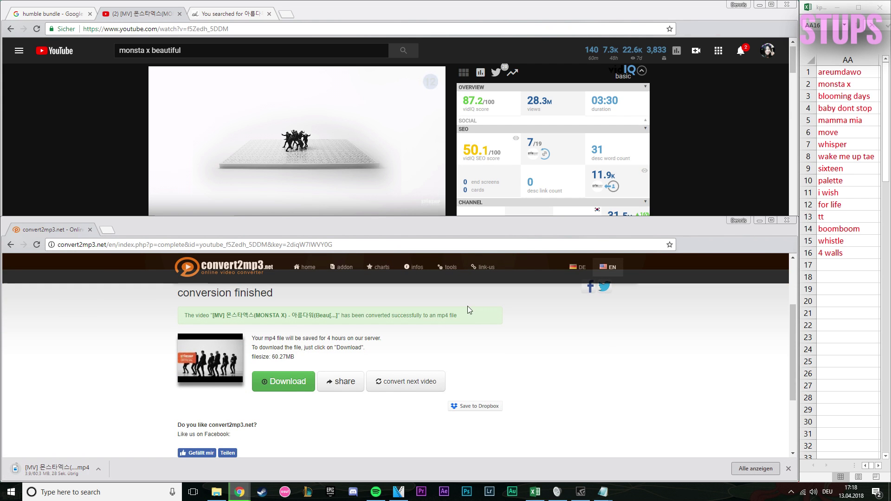
- Search YouTube for "blooming cbx" to get the EXO-CBX Blooming Day music video
{"action": "left_click", "coordinate": [372, 85]}
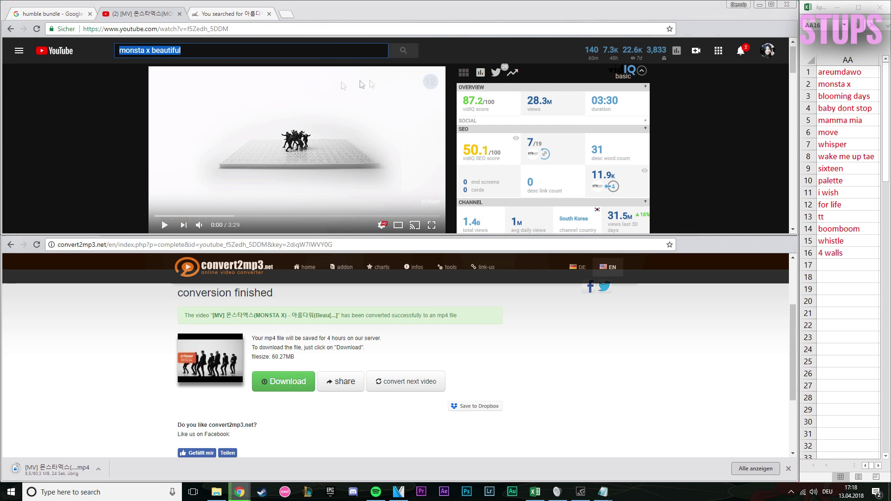
{"action": "type", "text": "bloomi"}
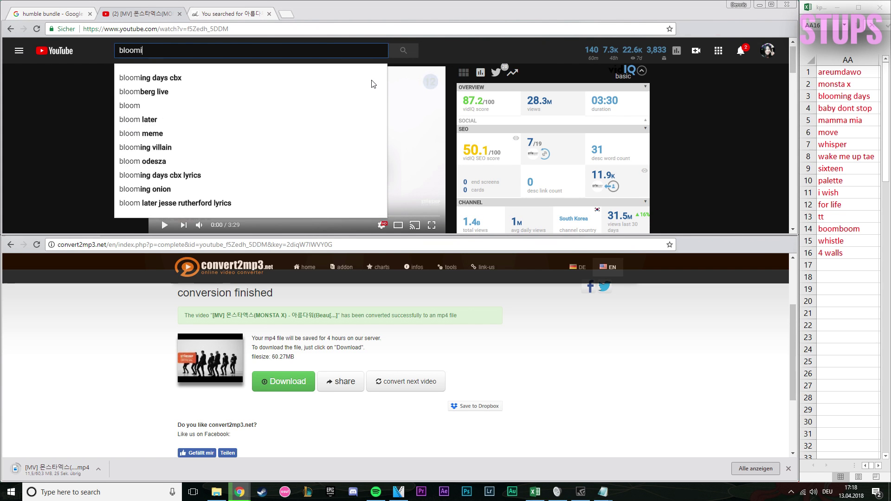
{"action": "type", "text": "ng cbx"}
{"action": "key", "text": "Return"}
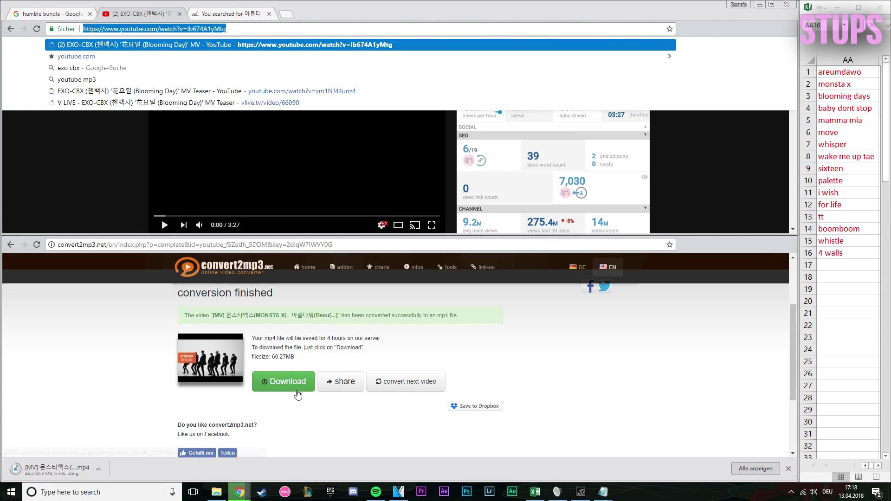
{"action": "left_click", "coordinate": [406, 382]}
{"action": "left_click", "coordinate": [237, 446]}
{"action": "type", "text": "https://www.youtube.com/watch?v=Ib674A1yMtg"}
{"action": "left_click", "coordinate": [376, 447]}
{"action": "left_click", "coordinate": [368, 394]}
{"action": "scroll", "coordinate": [368, 394], "scroll_direction": "down", "scroll_amount": 3}
{"action": "left_click", "coordinate": [259, 329]}
{"action": "left_click", "coordinate": [260, 377]}
{"action": "left_click", "coordinate": [454, 307]}
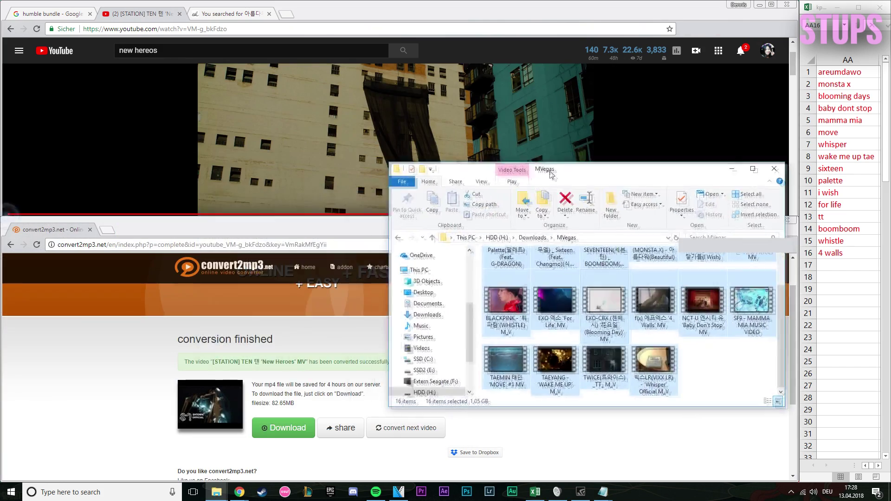
- Reposition the MVegas folder window, clear its file selection, and open the Extern Seagate (F:) drive in a separate window
{"action": "left_click_drag", "start_coordinate": [550, 181], "coordinate": [297, 52]}
{"action": "left_click_drag", "start_coordinate": [529, 283], "coordinate": [620, 367]}
{"action": "left_click", "coordinate": [477, 322]}
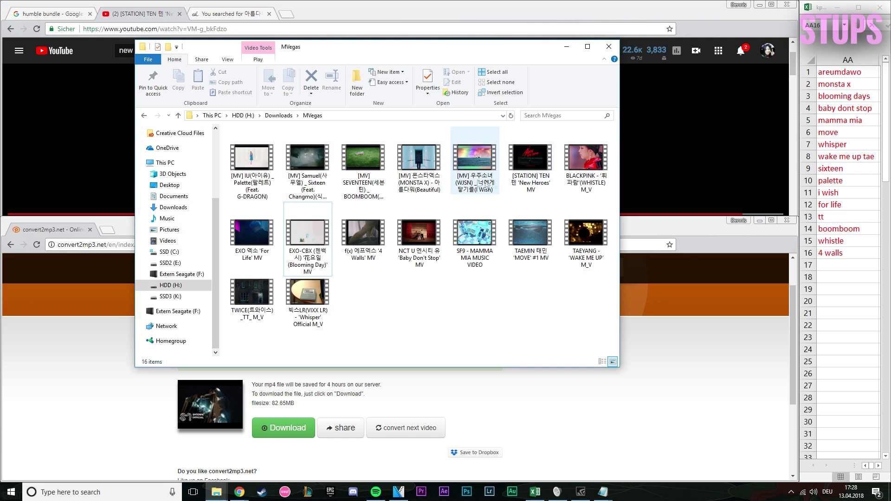
{"action": "middle_click", "coordinate": [180, 274]}
{"action": "left_click_drag", "start_coordinate": [434, 141], "coordinate": [434, 170]}
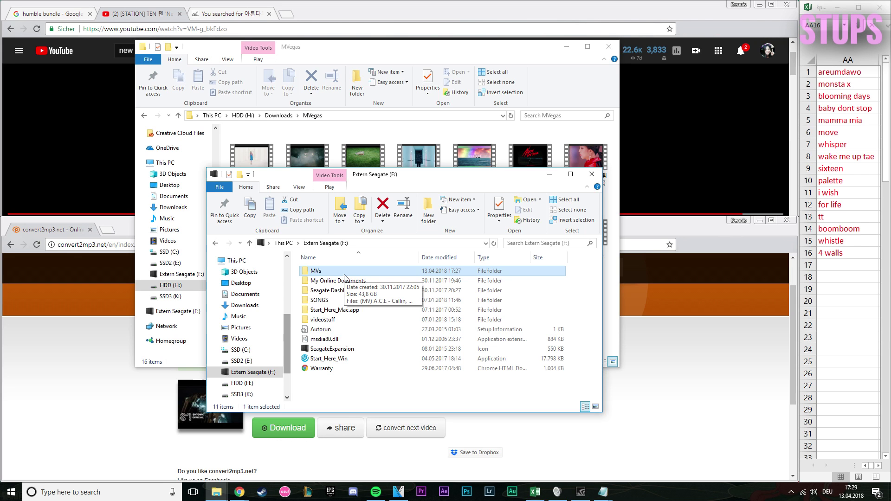
- Check the size and file count in the MVs folder's properties, then open the folder on the external drive
{"action": "right_click", "coordinate": [321, 269]}
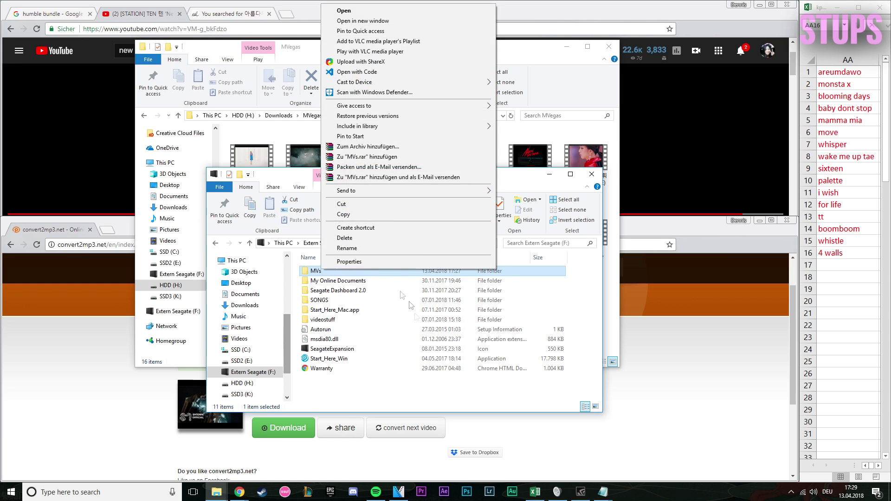
{"action": "left_click", "coordinate": [354, 261]}
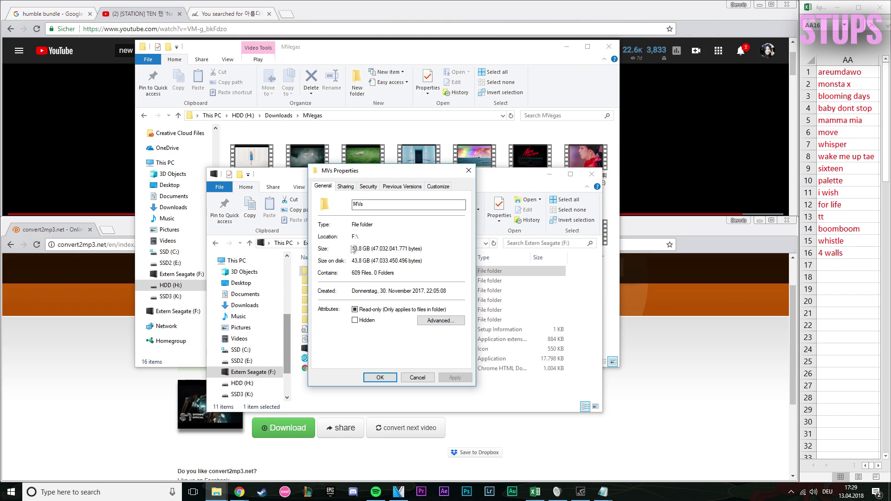
{"action": "left_click", "coordinate": [357, 261]}
{"action": "left_click_drag", "start_coordinate": [362, 273], "coordinate": [352, 275]}
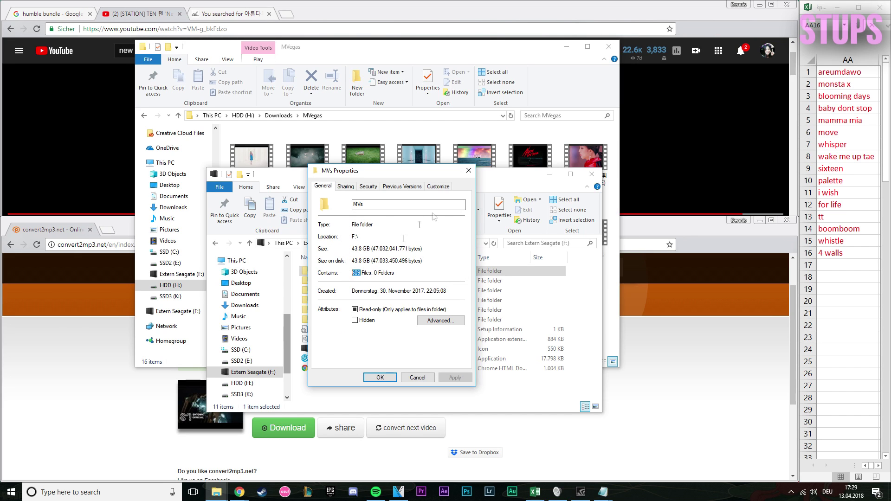
{"action": "left_click", "coordinate": [418, 378]}
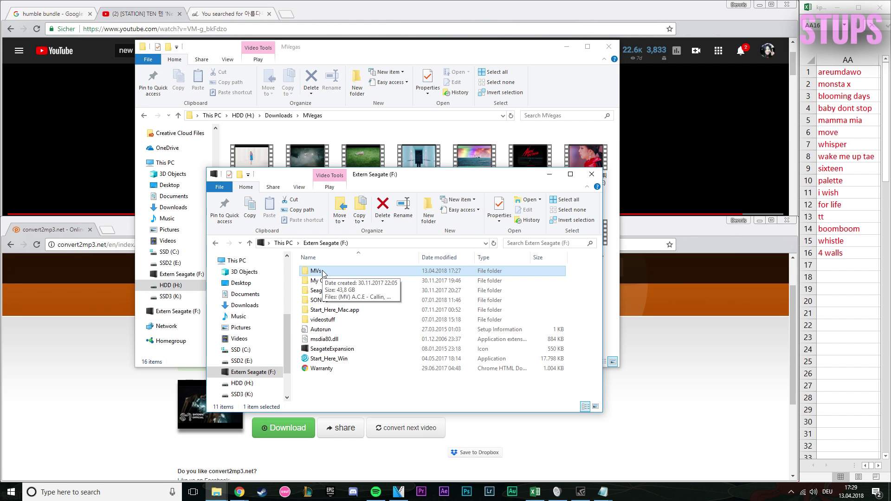
{"action": "double_click", "coordinate": [317, 271]}
{"action": "left_click_drag", "start_coordinate": [300, 256], "coordinate": [579, 459]}
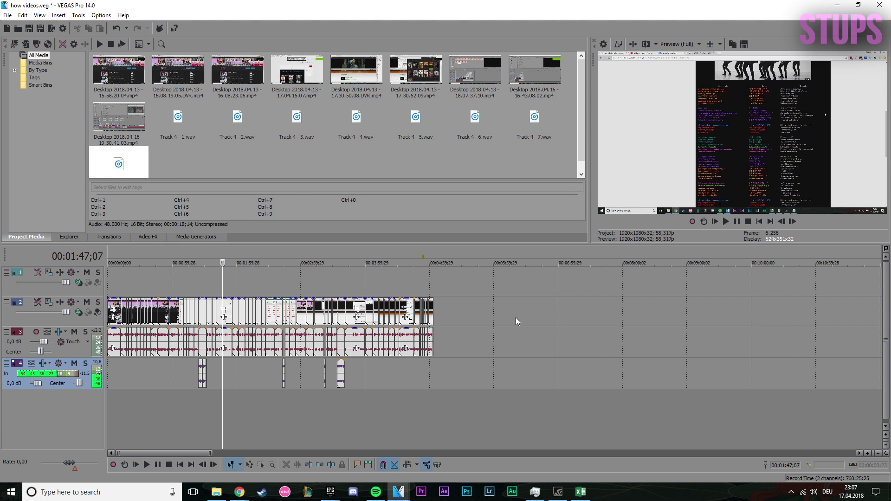
- Switch from VEGAS Pro to the Humble Bundle site and view the VEGAS Pro software bundle's $20 tier
{"action": "key", "text": "alt+Tab"}
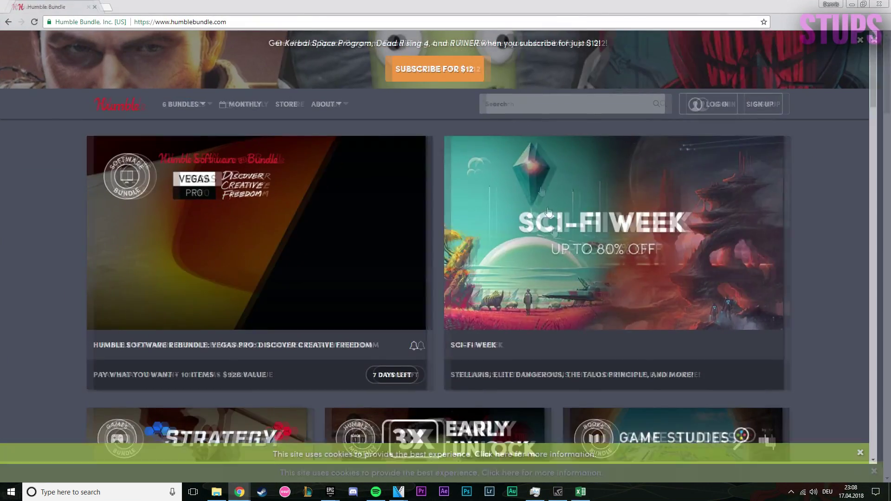
{"action": "left_click", "coordinate": [255, 287]}
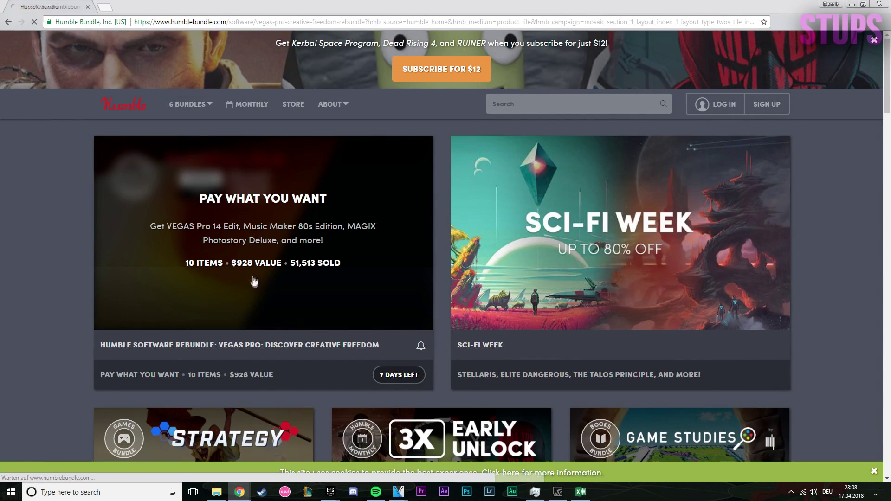
{"action": "scroll", "coordinate": [573, 264], "scroll_direction": "down", "scroll_amount": 15}
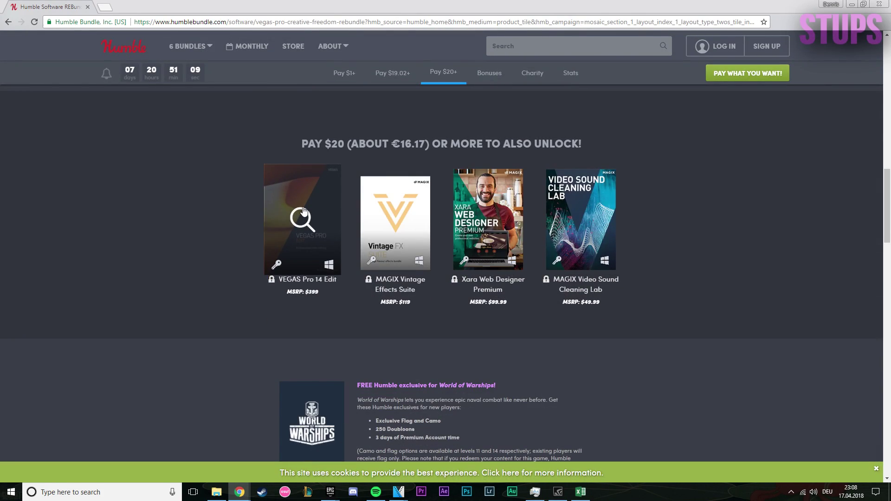
- Review the bundle's $19.02 and $20 tiers and expand the options for choosing where the money goes
{"action": "scroll", "coordinate": [302, 208], "scroll_direction": "up", "scroll_amount": 5}
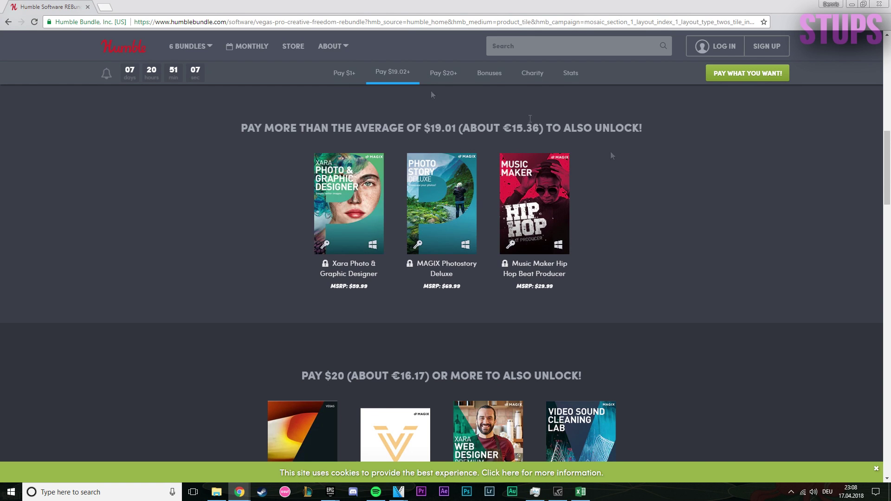
{"action": "scroll", "coordinate": [487, 325], "scroll_direction": "down", "scroll_amount": 3}
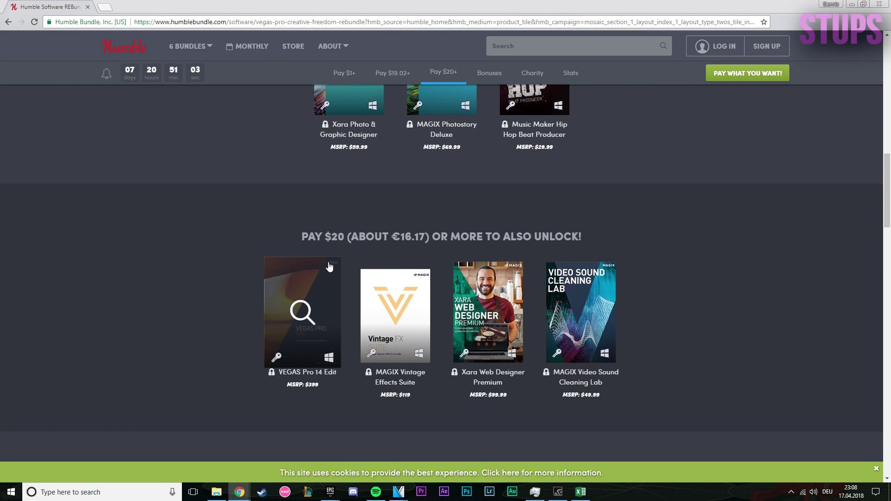
{"action": "scroll", "coordinate": [329, 266], "scroll_direction": "down", "scroll_amount": 10}
{"action": "left_click", "coordinate": [273, 125]}
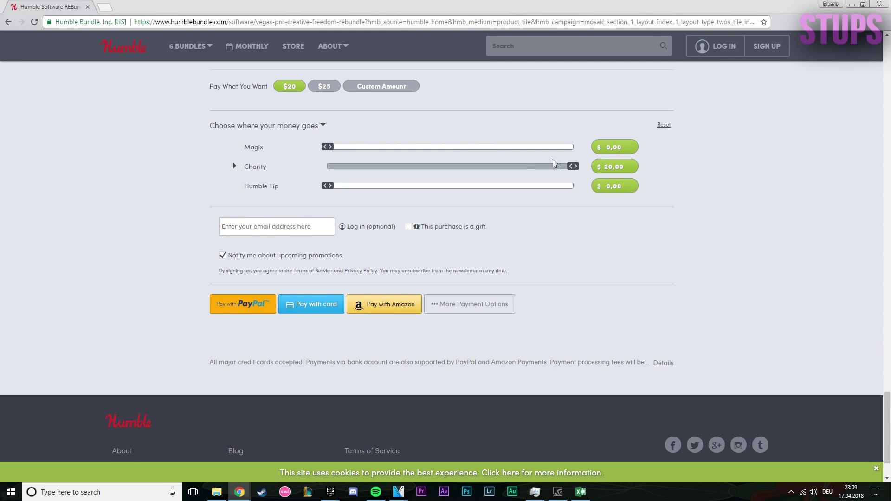
- Adjust the Charity share of the $20 payment, expand the individual charities, and shift the donation to the Whale and Dolphin charity
{"action": "mouse_move", "coordinate": [576, 171]}
{"action": "left_mouse_down"}
{"action": "mouse_move", "coordinate": [442, 167]}
{"action": "mouse_move", "coordinate": [573, 167]}
{"action": "left_mouse_up"}
{"action": "left_click_drag", "start_coordinate": [576, 171], "coordinate": [574, 170]}
{"action": "left_click", "coordinate": [256, 170]}
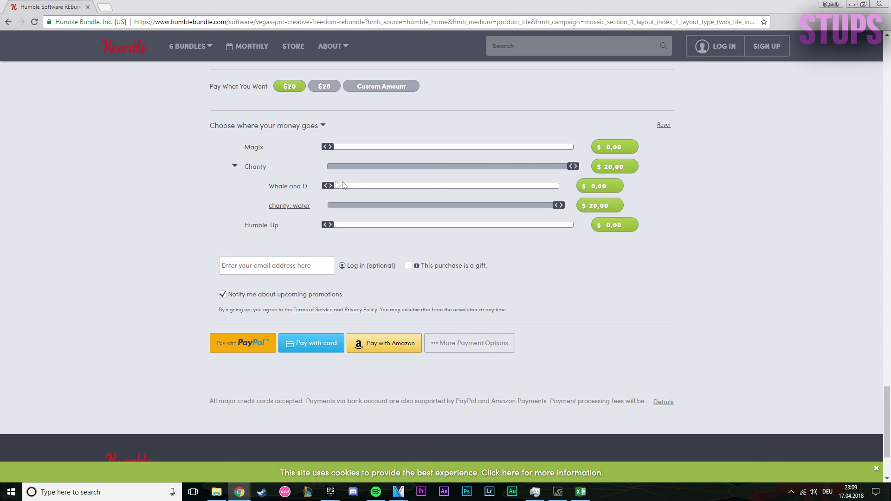
{"action": "left_click_drag", "start_coordinate": [328, 188], "coordinate": [823, 193]}
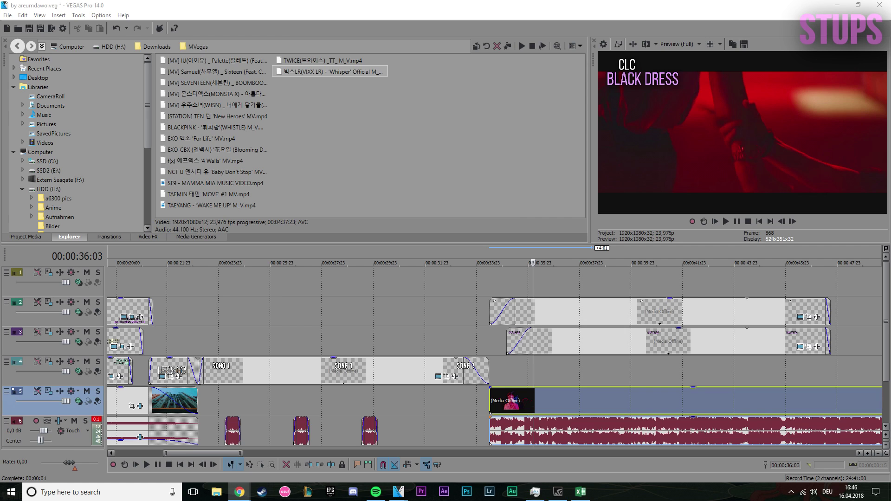
- Switch to the VEGAS Pro project and review the CLC Black Dress clip around its title fade-ins
{"action": "left_click", "coordinate": [515, 341]}
{"action": "scroll", "coordinate": [190, 437], "scroll_direction": "up", "scroll_amount": 2}
{"action": "scroll", "coordinate": [189, 437], "scroll_direction": "down", "scroll_amount": 3}
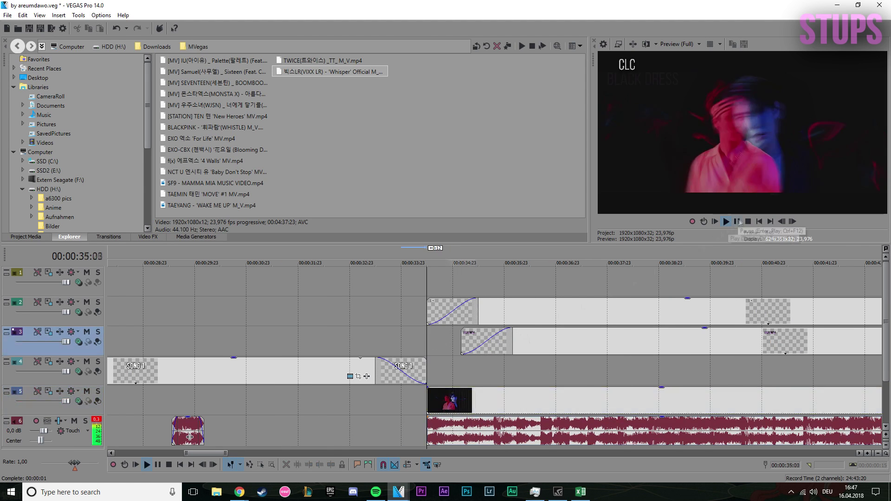
{"action": "left_click", "coordinate": [424, 437]}
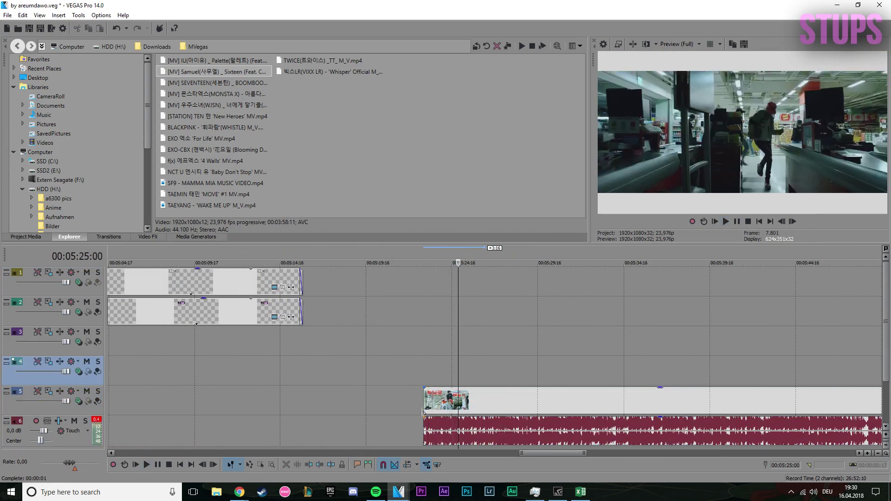
- Extend the loop region around the marked passage in the IU Palette clip and place the short audio snippet under the SONG 14 title
{"action": "left_click", "coordinate": [726, 222]}
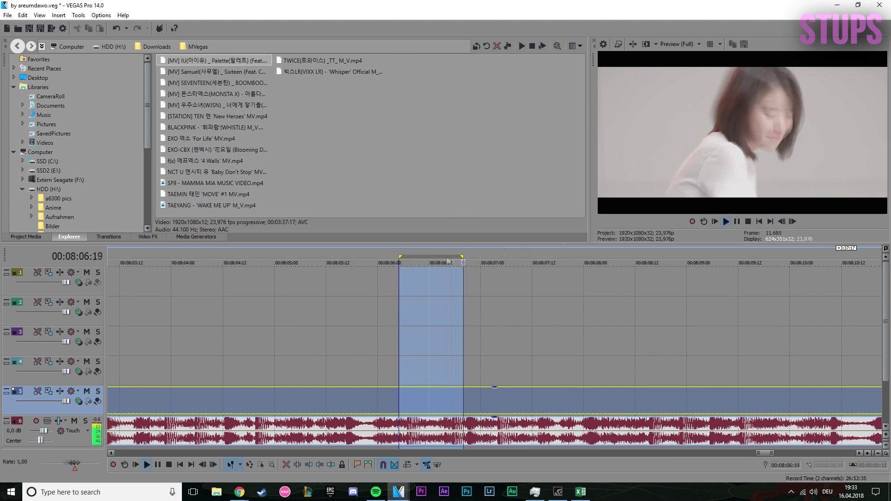
{"action": "left_click_drag", "start_coordinate": [463, 256], "coordinate": [494, 256]}
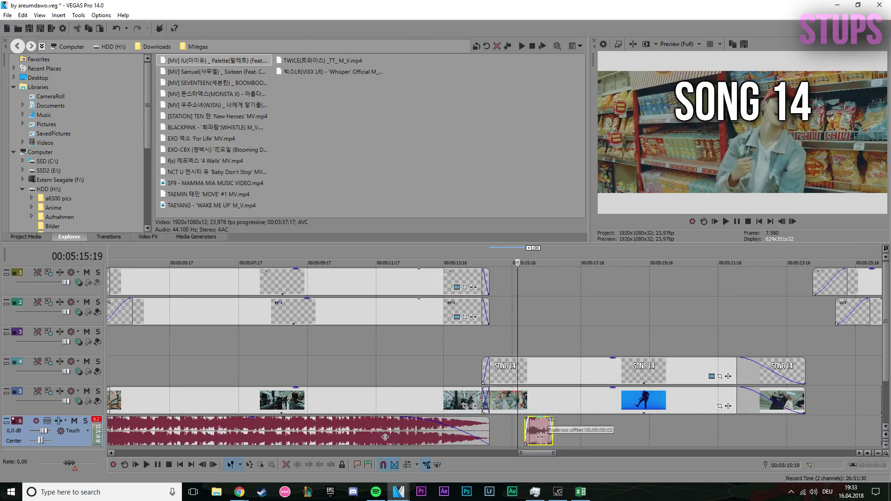
{"action": "left_click_drag", "start_coordinate": [600, 429], "coordinate": [636, 429]}
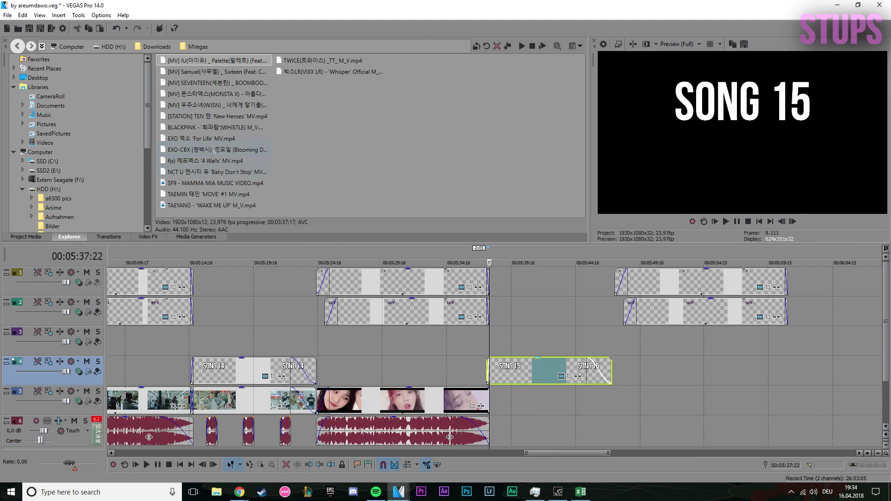
- Add the EXO 'For Life' MV.mp4 file to the timeline's video track and play through it
{"action": "left_click_drag", "start_coordinate": [199, 138], "coordinate": [492, 400]}
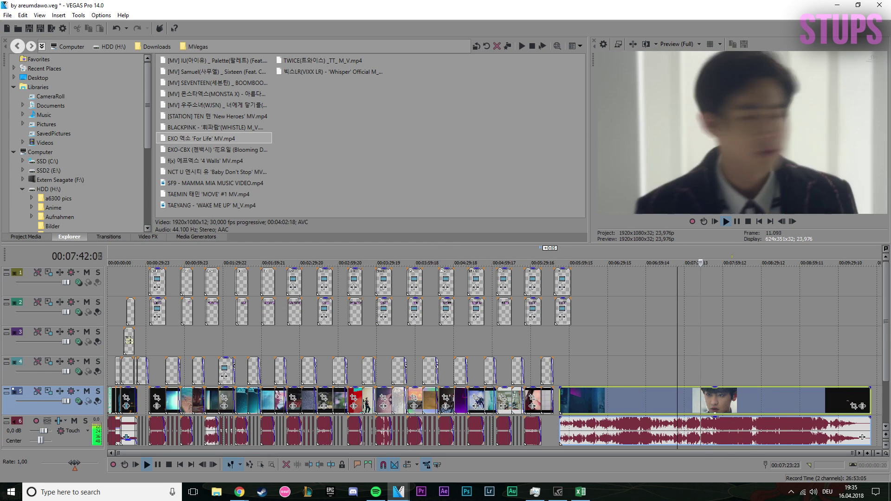
{"action": "scroll", "coordinate": [705, 297], "scroll_direction": "up", "scroll_amount": 5}
{"action": "key", "text": "space"}
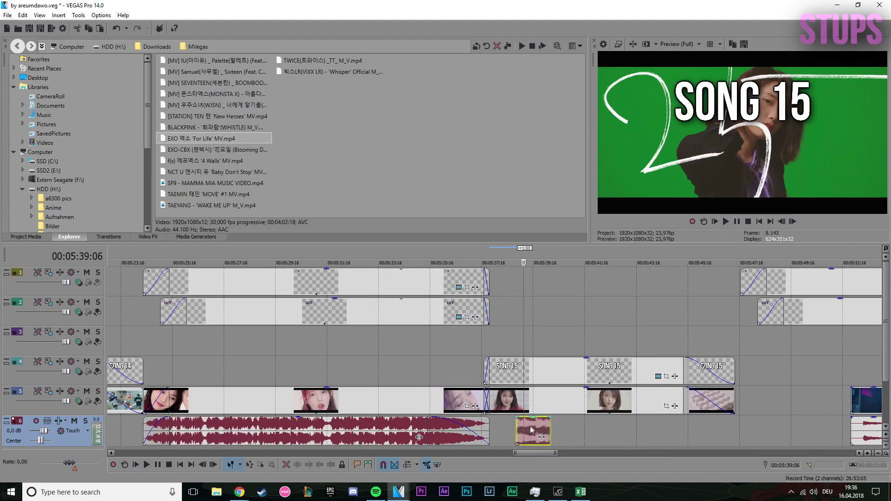
- Place the short audio snippet near the end of the SONG 15 title and trim the EXO 'For Life' clip before its marked passage
{"action": "left_click_drag", "start_coordinate": [532, 430], "coordinate": [705, 430]}
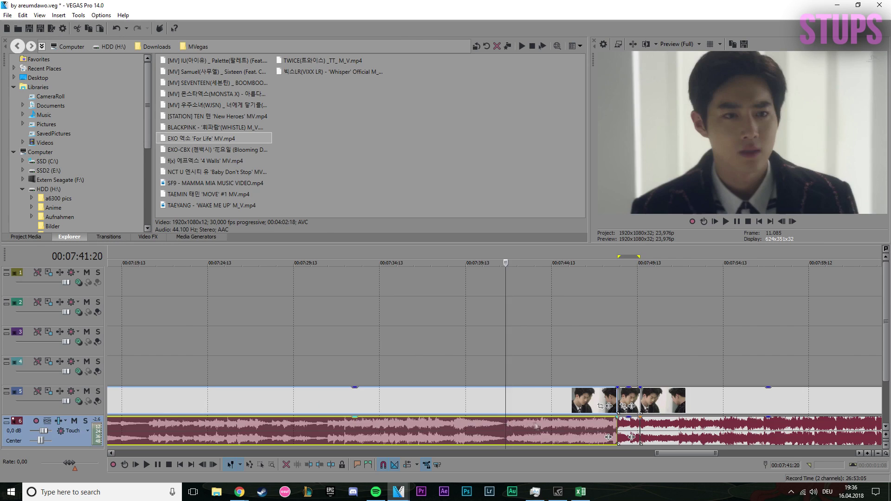
{"action": "left_click_drag", "start_coordinate": [485, 388], "coordinate": [510, 391]}
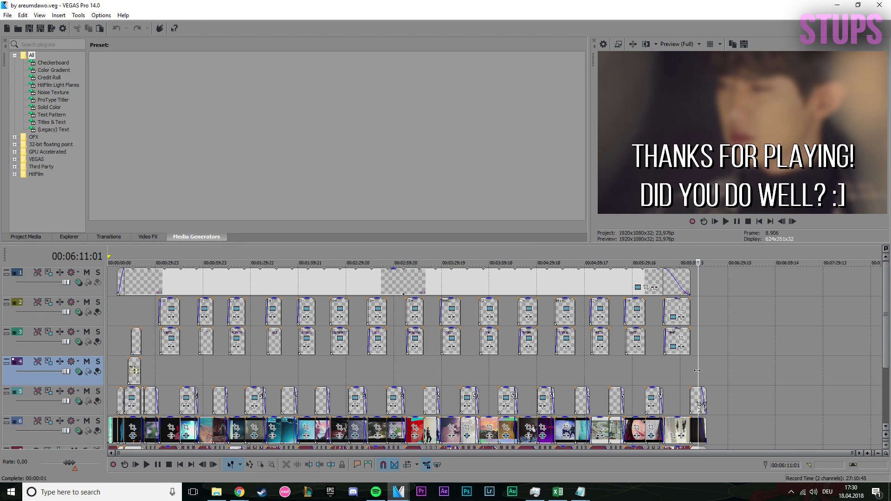
- Open the Render As settings for the project and choose the Sony AVC/MVC template Internet 1920x1080-30p
{"action": "left_click", "coordinate": [7, 15]}
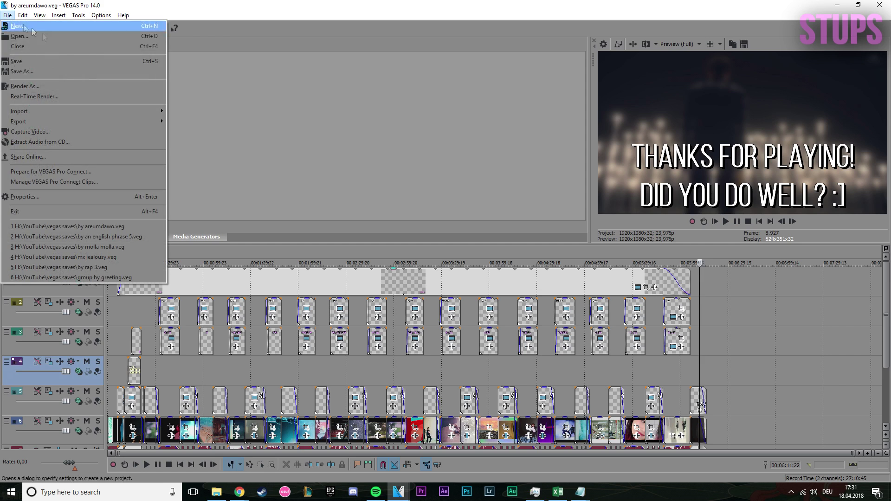
{"action": "left_click", "coordinate": [38, 88]}
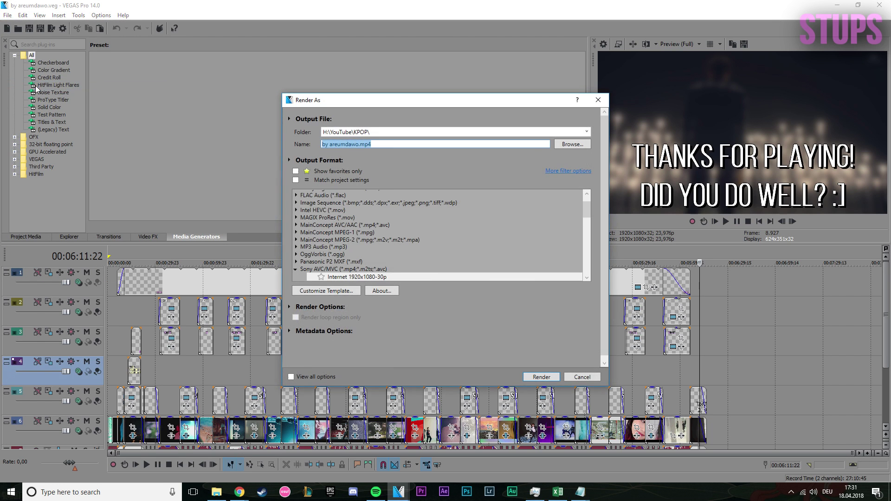
{"action": "left_click_drag", "start_coordinate": [413, 102], "coordinate": [308, 73]}
{"action": "left_click", "coordinate": [266, 248]}
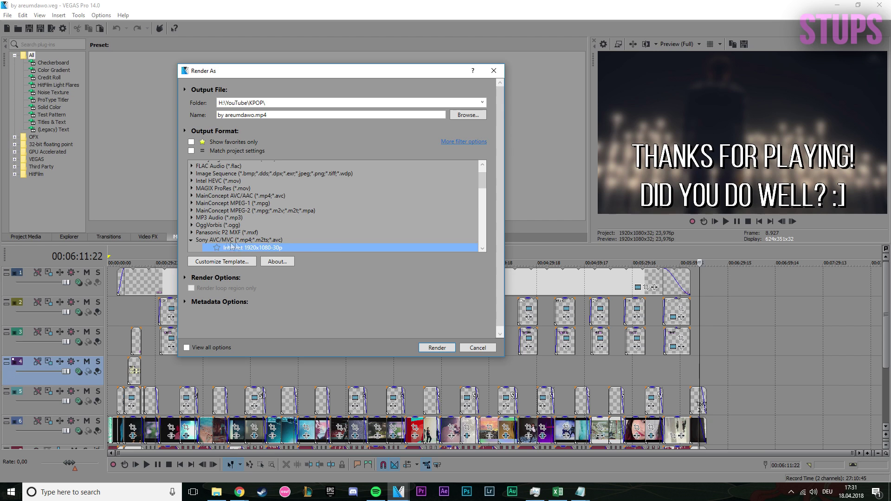
{"action": "left_click", "coordinate": [206, 241]}
{"action": "scroll", "coordinate": [483, 183], "scroll_direction": "down", "scroll_amount": 2}
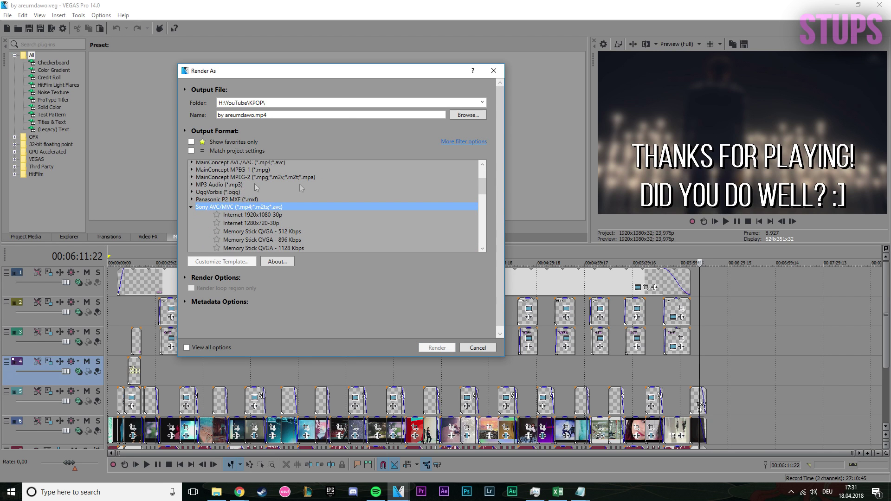
{"action": "left_click", "coordinate": [233, 216]}
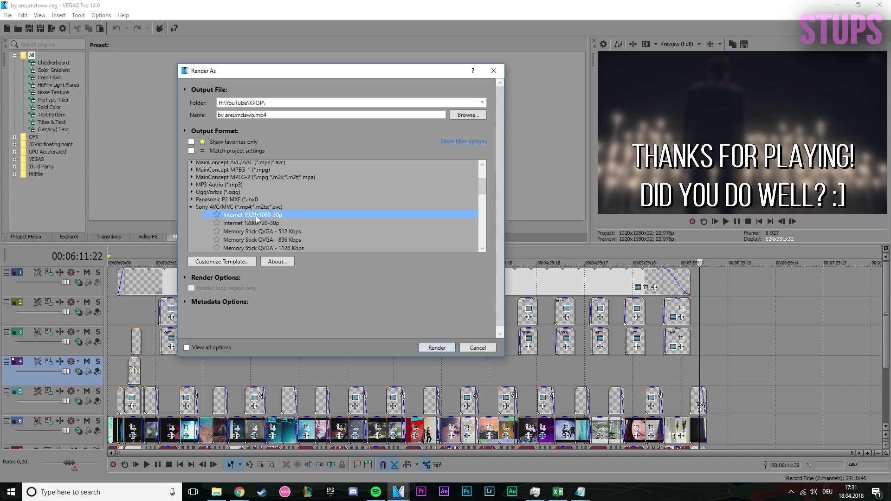
- Compare the Internet 1280x720-30p template, inspect the custom settings of Internet 1920x1080-30p, and close them without changes
{"action": "scroll", "coordinate": [260, 222], "scroll_direction": "up", "scroll_amount": 1}
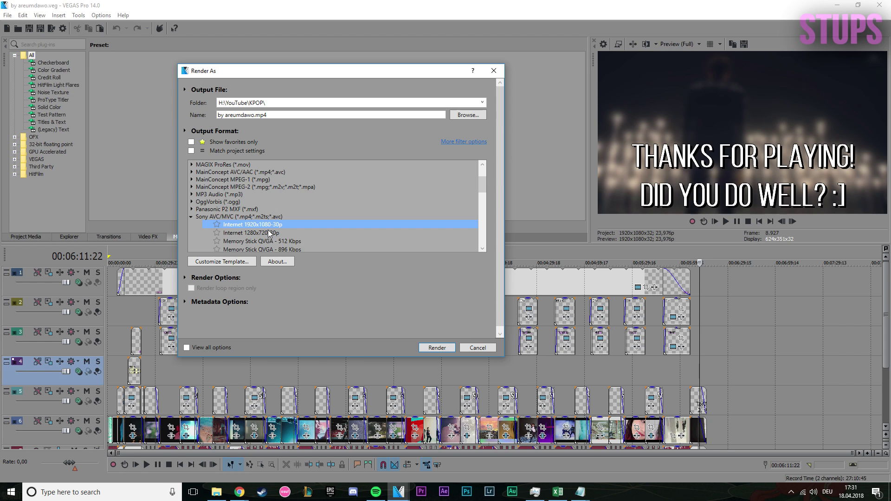
{"action": "left_click", "coordinate": [261, 233]}
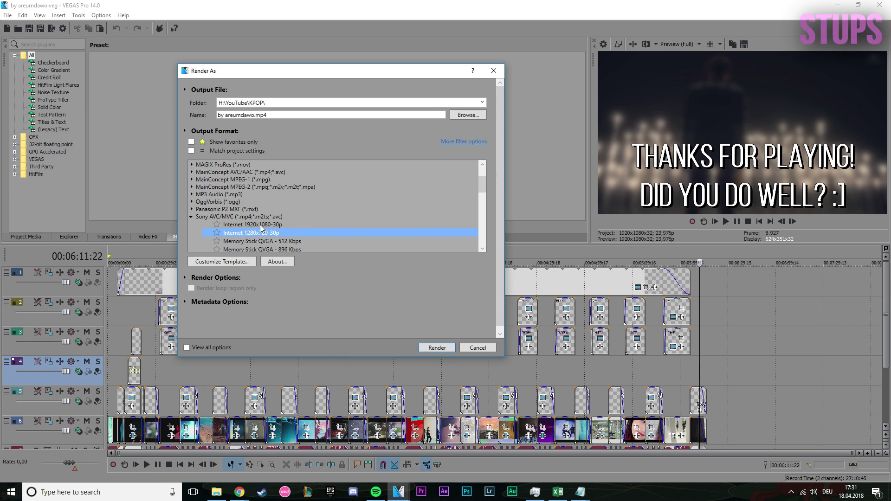
{"action": "double_click", "coordinate": [260, 226]}
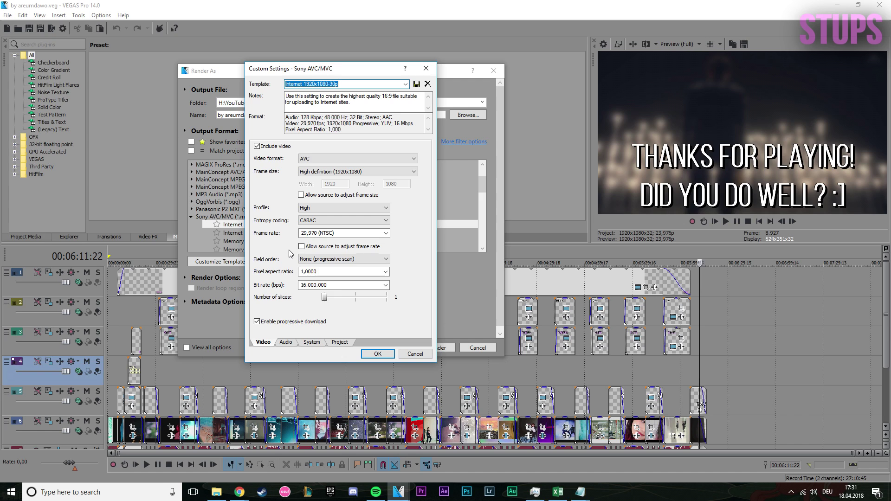
{"action": "left_click", "coordinate": [415, 353]}
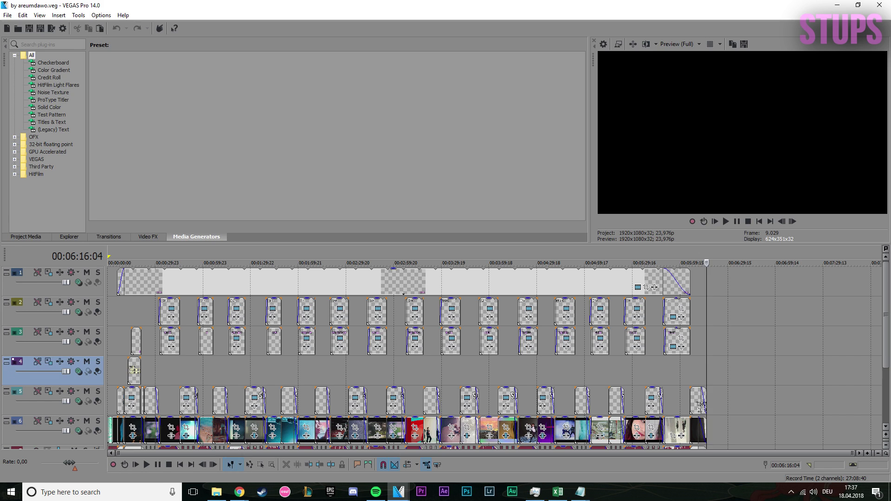
- Switch to Pinterest in Chrome, browse the home feed, view the Wonho pin and another pin, and return to the feed
{"action": "key", "text": "alt+Tab"}
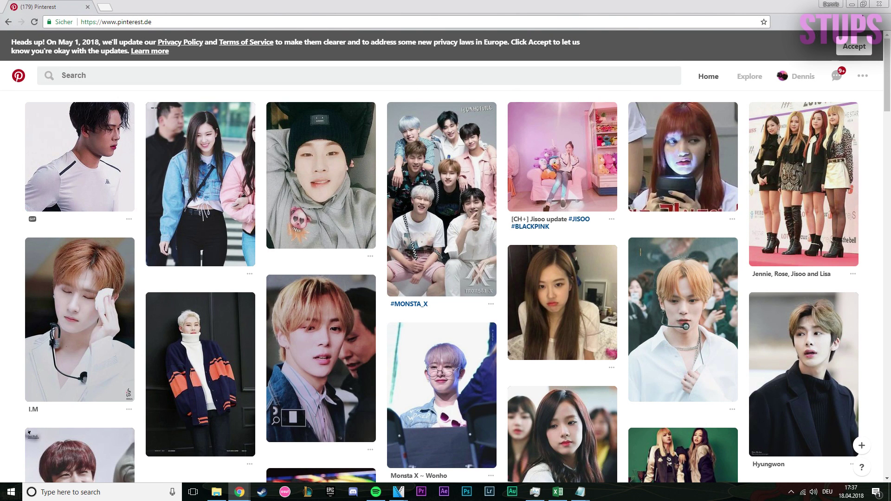
{"action": "scroll", "coordinate": [436, 177], "scroll_direction": "down", "scroll_amount": 1}
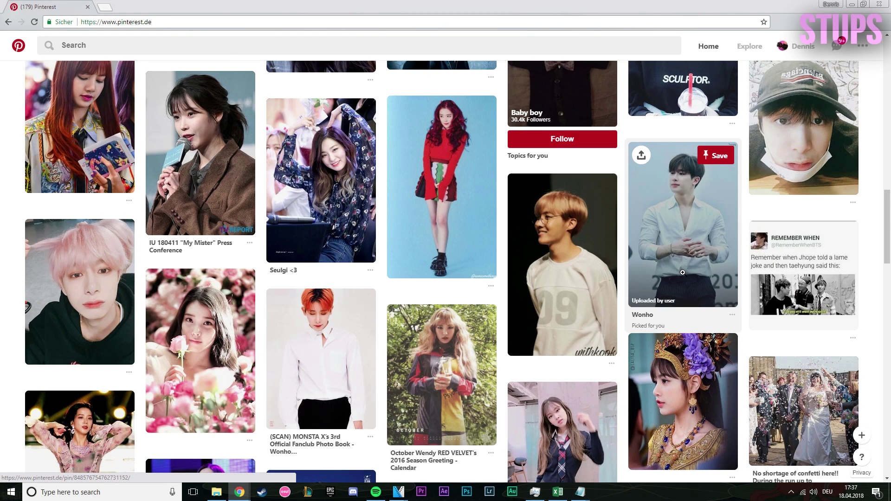
{"action": "left_click", "coordinate": [682, 271]}
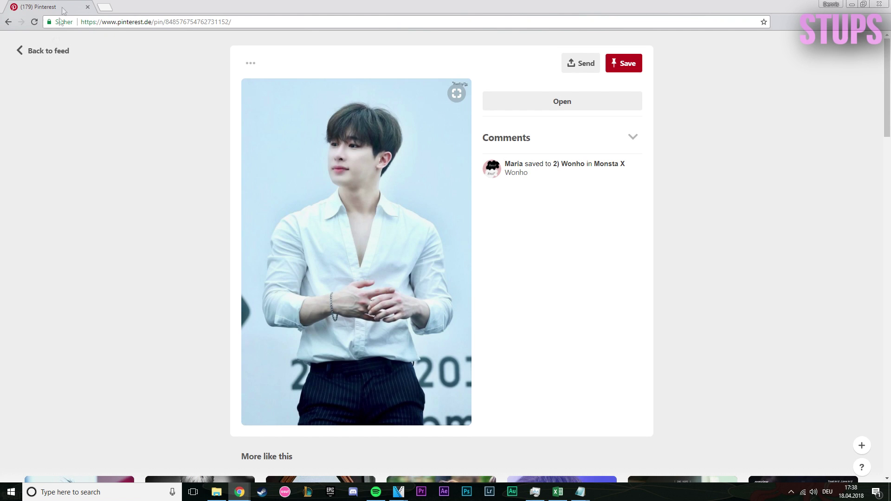
{"action": "key", "text": "Right"}
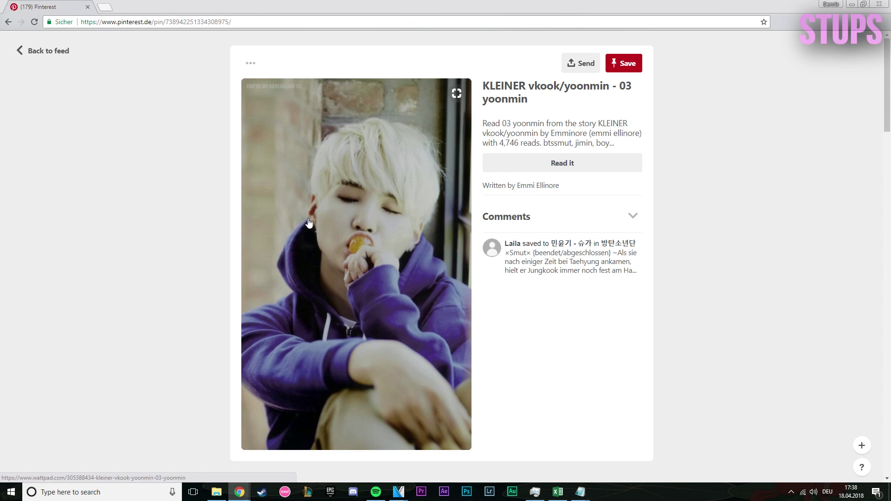
{"action": "left_click", "coordinate": [160, 226]}
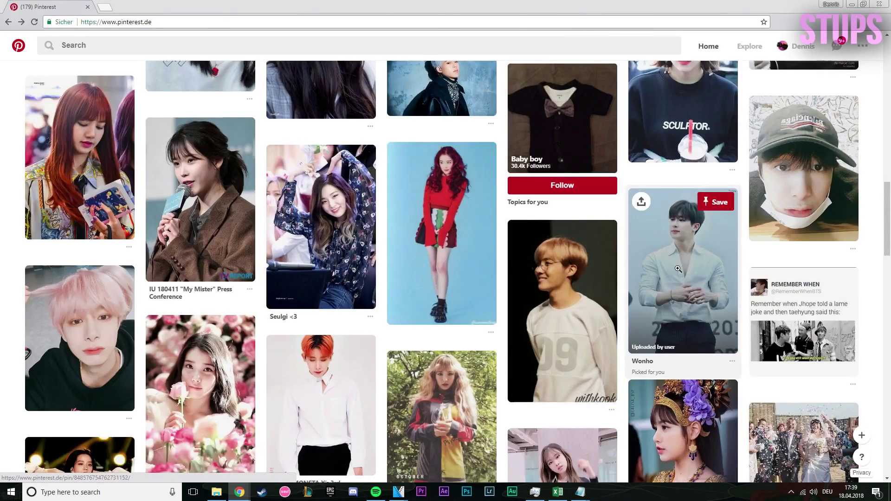
- Open the Wonho pin with the white shirt and run a Google reverse image search on its picture
{"action": "left_click", "coordinate": [678, 268]}
{"action": "right_click", "coordinate": [330, 254]}
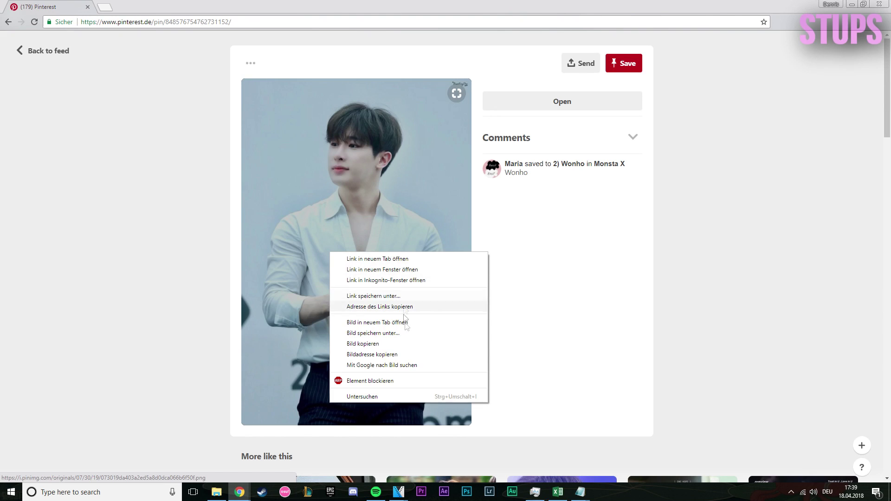
{"action": "left_click", "coordinate": [398, 367]}
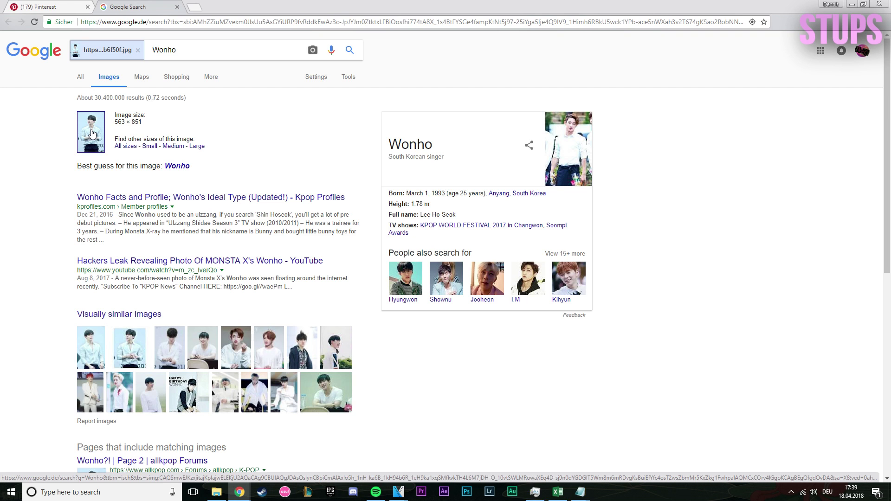
- List the other sizes of the Wonho picture, open the 1356 × 2048 version, and bring up its image options
{"action": "left_click", "coordinate": [92, 133]}
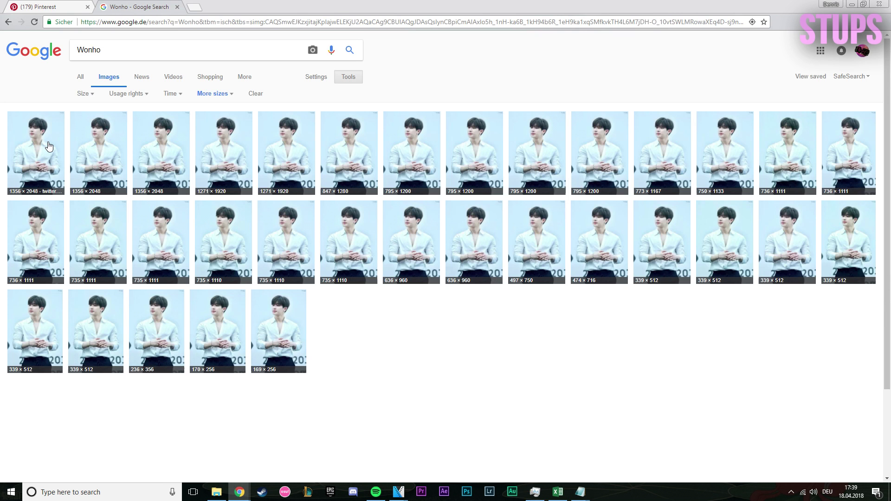
{"action": "left_click", "coordinate": [48, 148]}
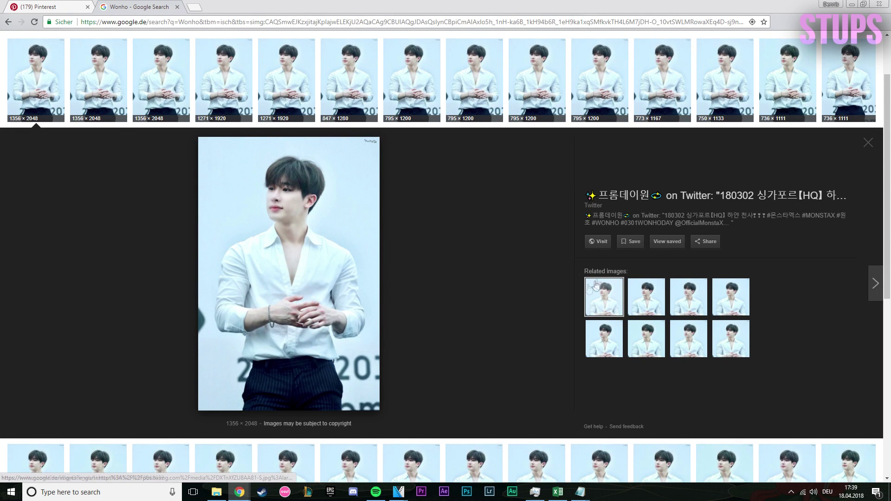
{"action": "right_click", "coordinate": [339, 234]}
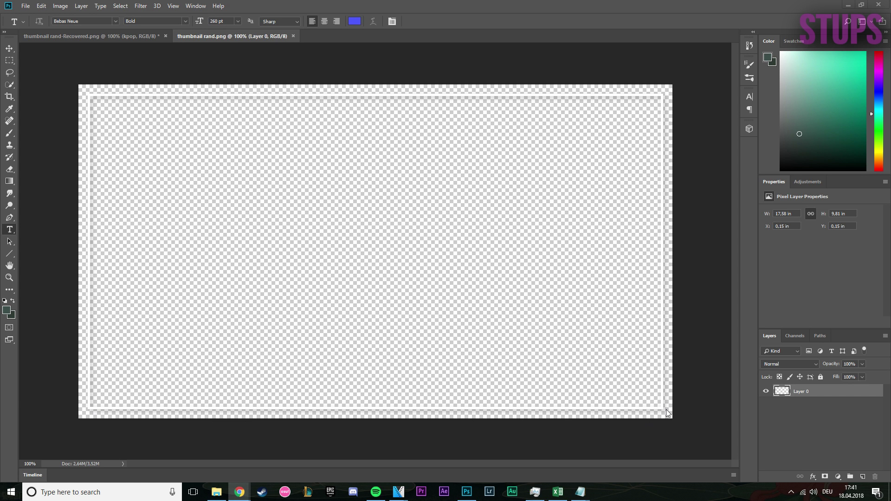
- Place the wonho picture in the Photoshop thumbnail at about 9.46 × 14.28 in, flush with the canvas's right edge
{"action": "left_click_drag", "start_coordinate": [630, 178], "coordinate": [629, 178]}
{"action": "left_click_drag", "start_coordinate": [487, 418], "coordinate": [678, 495]}
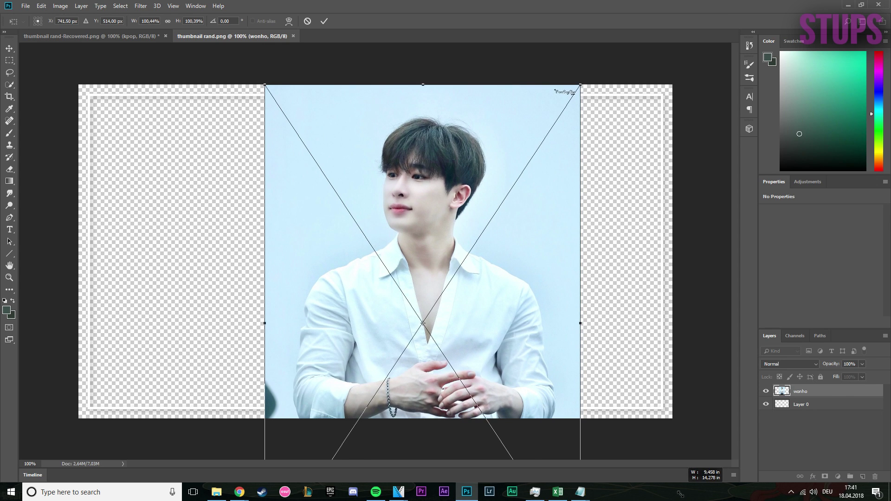
{"action": "left_click_drag", "start_coordinate": [530, 363], "coordinate": [624, 334]}
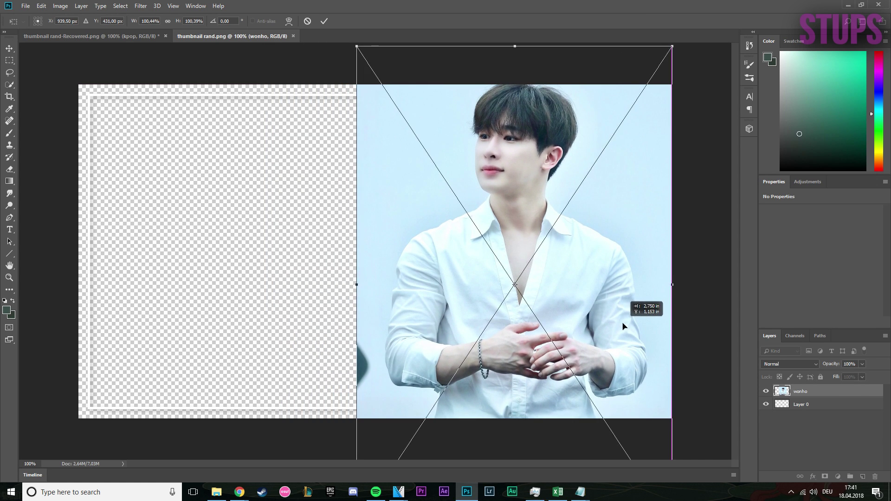
{"action": "key", "text": "Return"}
- Draw a light-blue linear gradient on Layer 1 from the upper to the lower edge of the canvas
{"action": "key", "text": "t"}
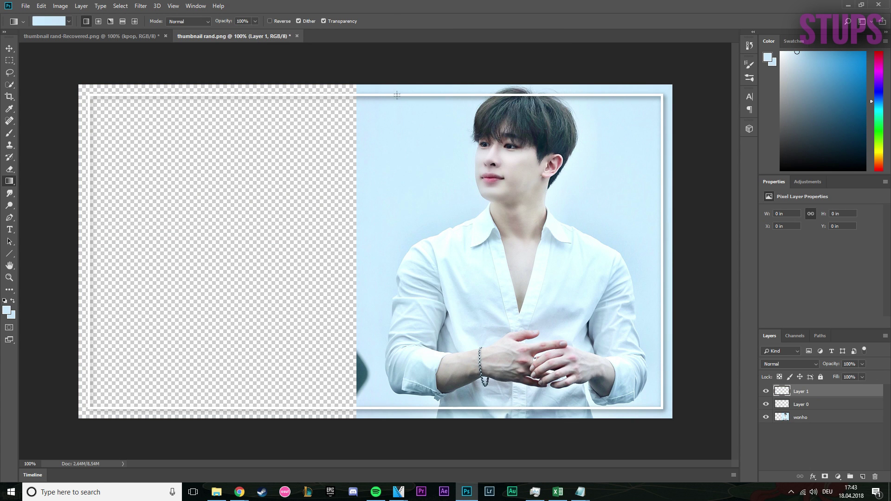
{"action": "left_click_drag", "start_coordinate": [250, 86], "coordinate": [246, 416]}
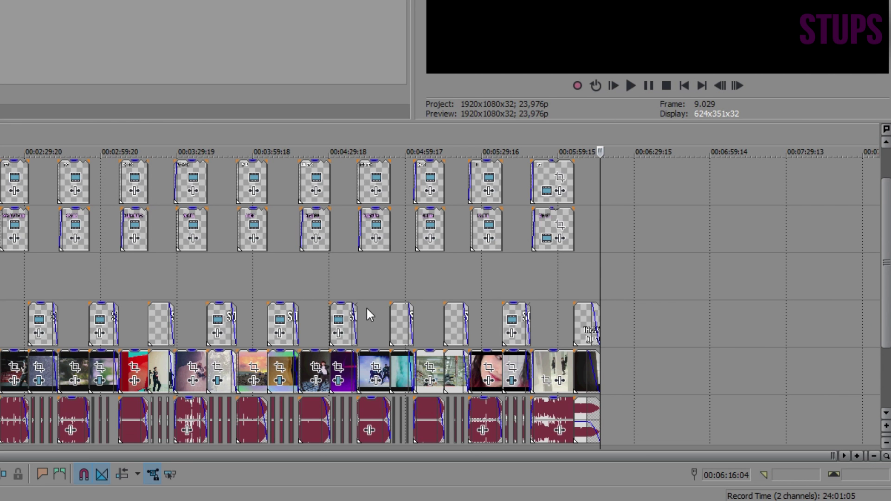
- In VEGAS Pro, select the timeline range 00:03:53:02 to 00:04:17:15 and shorten it to the end of the first song clip
{"action": "scroll", "coordinate": [561, 360], "scroll_direction": "up", "scroll_amount": 3}
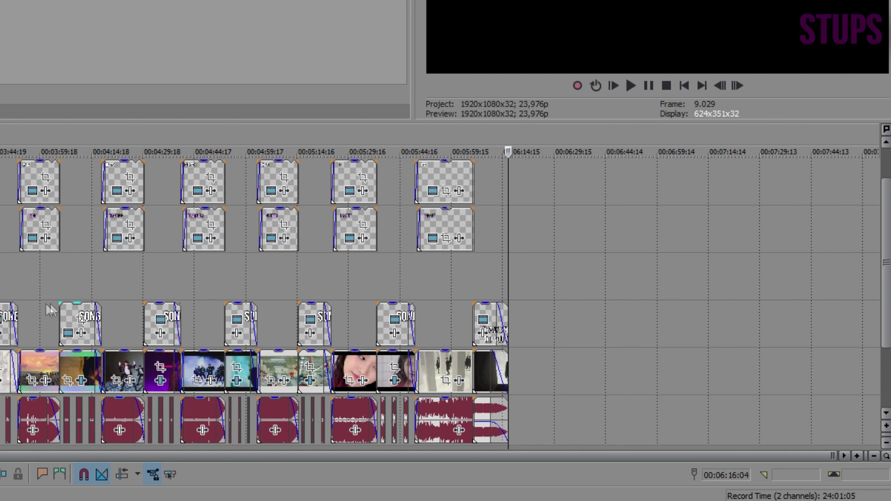
{"action": "left_click_drag", "start_coordinate": [20, 292], "coordinate": [103, 281]}
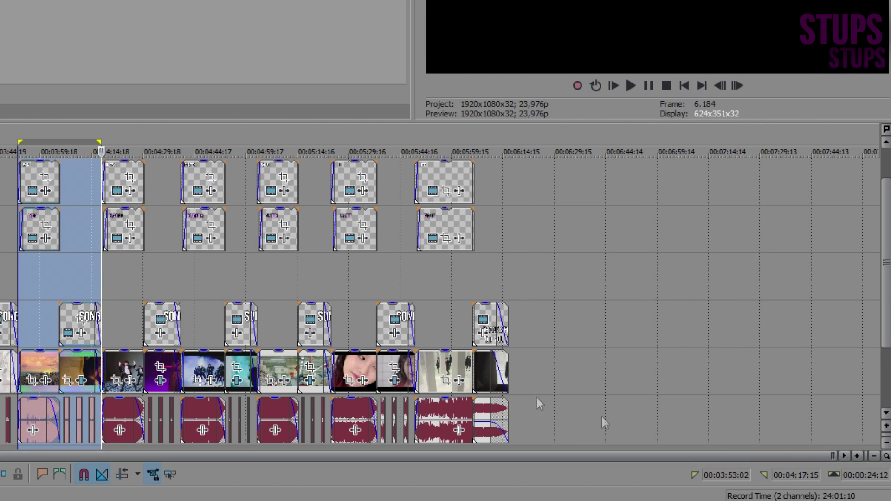
{"action": "left_click_drag", "start_coordinate": [99, 142], "coordinate": [59, 141]}
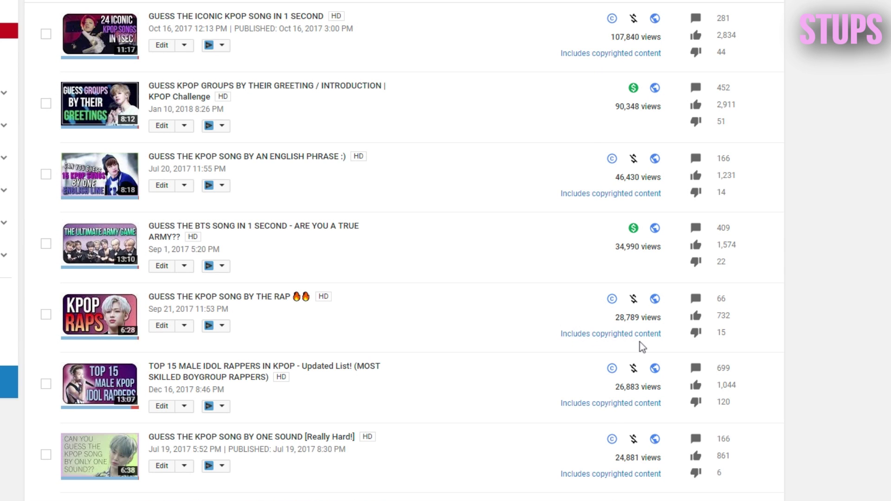
- Switch to the YouTube video manager and look through the uploaded guessing videos for their copyright and monetization status
{"action": "scroll", "coordinate": [625, 475], "scroll_direction": "down", "scroll_amount": 7}
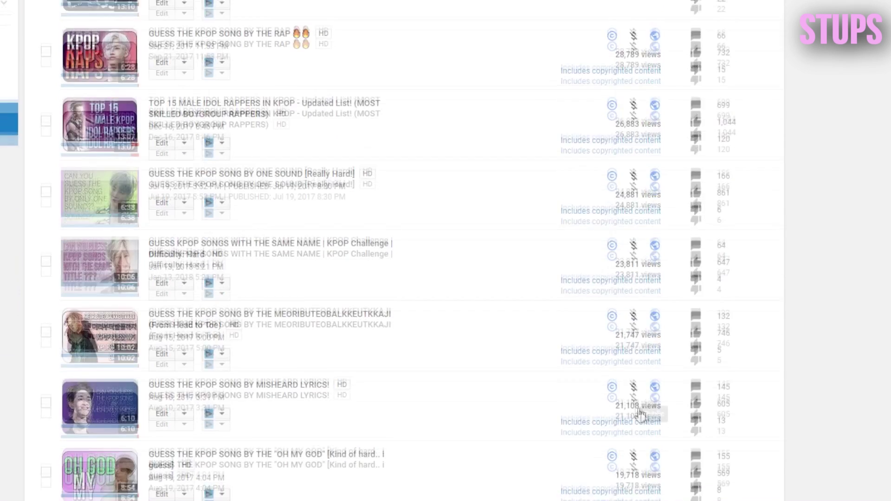
{"action": "scroll", "coordinate": [593, 318], "scroll_direction": "down", "scroll_amount": 3}
{"action": "scroll", "coordinate": [555, 353], "scroll_direction": "down", "scroll_amount": 17}
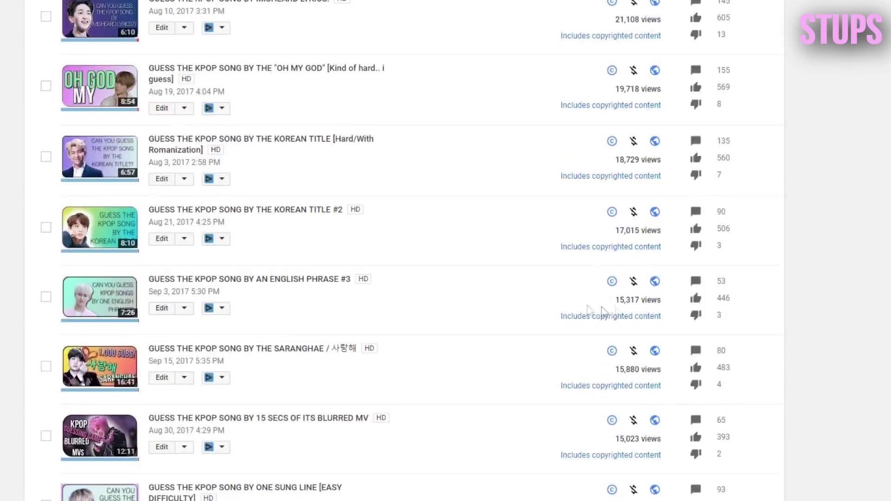
{"action": "scroll", "coordinate": [586, 352], "scroll_direction": "down", "scroll_amount": 10}
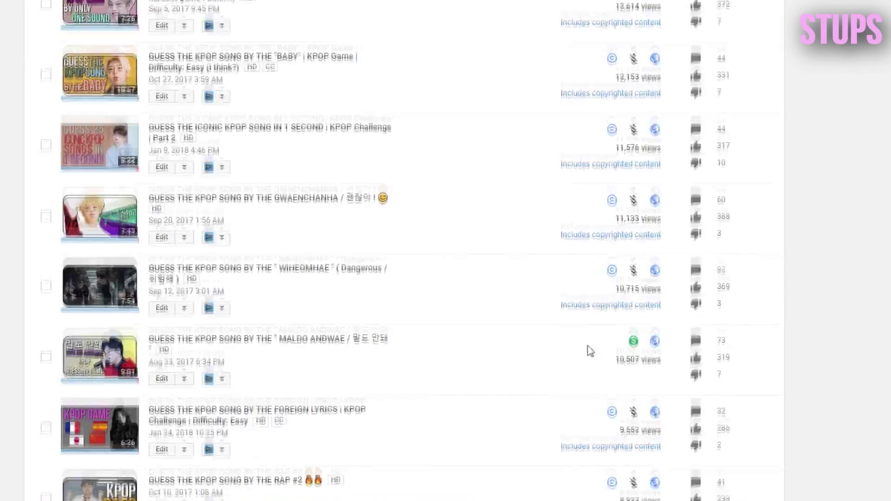
{"action": "scroll", "coordinate": [595, 346], "scroll_direction": "up", "scroll_amount": 13}
{"action": "scroll", "coordinate": [626, 327], "scroll_direction": "up", "scroll_amount": 10}
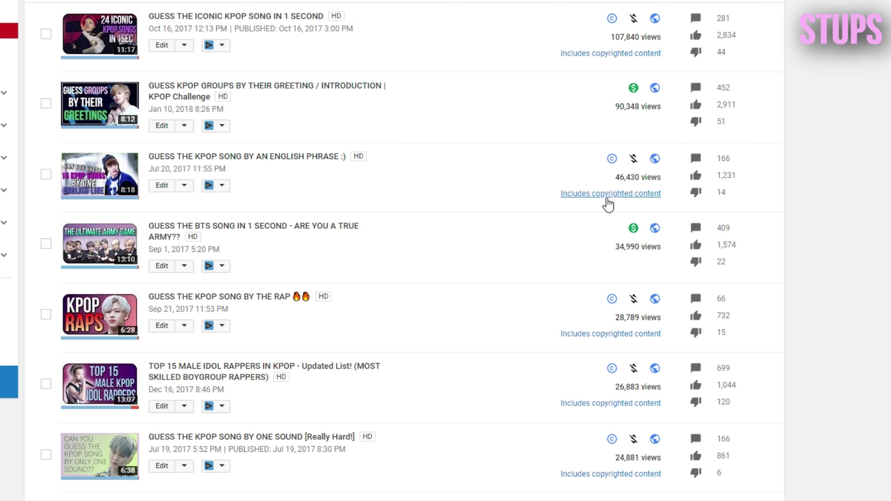
- Open and review the copyright claims of "GUESS THE KPOP SONG BY AN ENGLISH PHRASE :)", and return to the video list
{"action": "left_click", "coordinate": [607, 195]}
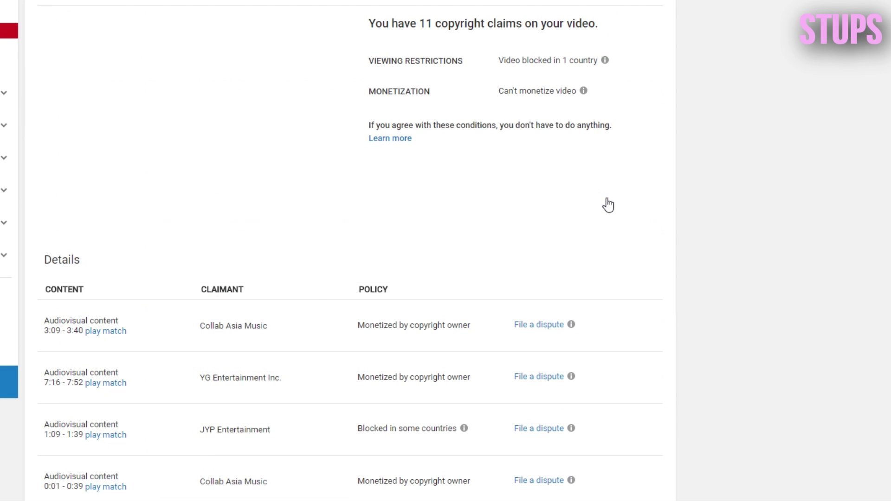
{"action": "scroll", "coordinate": [474, 171], "scroll_direction": "down", "scroll_amount": 8}
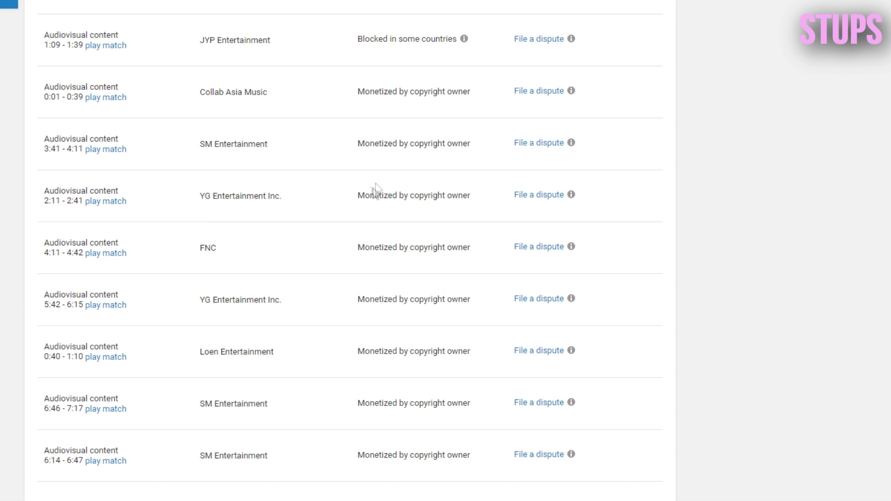
{"action": "scroll", "coordinate": [221, 213], "scroll_direction": "down", "scroll_amount": 3}
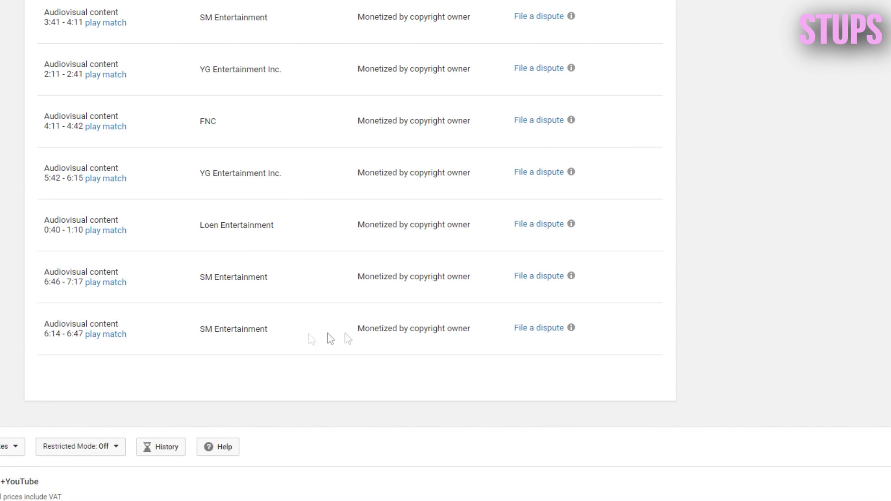
{"action": "scroll", "coordinate": [227, 59], "scroll_direction": "up", "scroll_amount": 10}
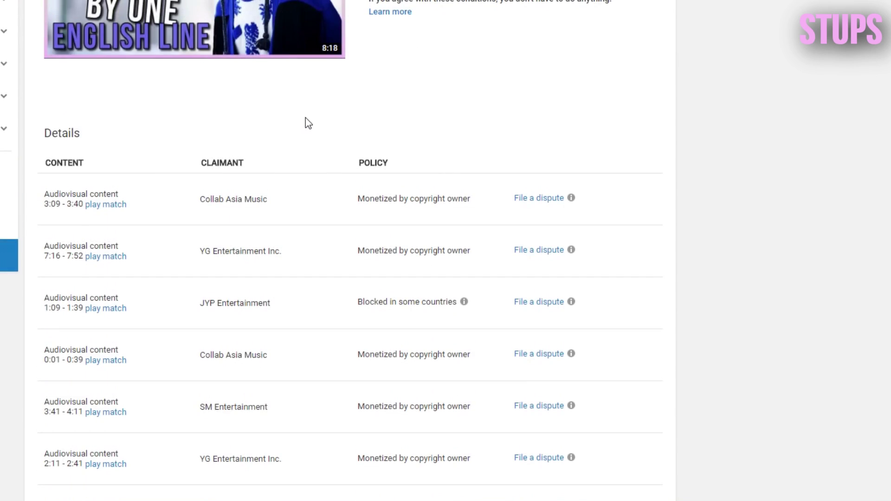
{"action": "key", "text": "alt+Left"}
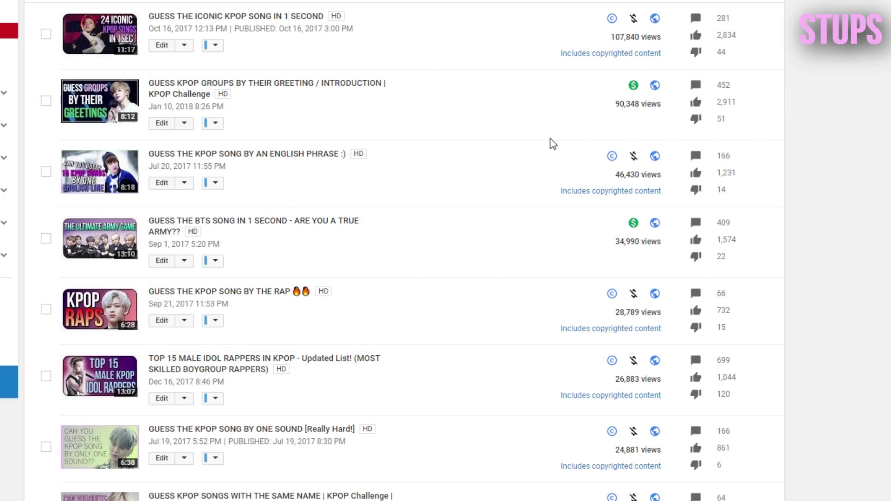
- Examine the claim details of "GUESS THE KPOP SONG BY ONE SOUND [Really Hard!]", highlighting detection type, policy and claimant, and return to the list
{"action": "scroll", "coordinate": [552, 142], "scroll_direction": "down", "scroll_amount": 2}
{"action": "scroll", "coordinate": [557, 147], "scroll_direction": "down", "scroll_amount": 2}
{"action": "scroll", "coordinate": [609, 172], "scroll_direction": "down", "scroll_amount": 3}
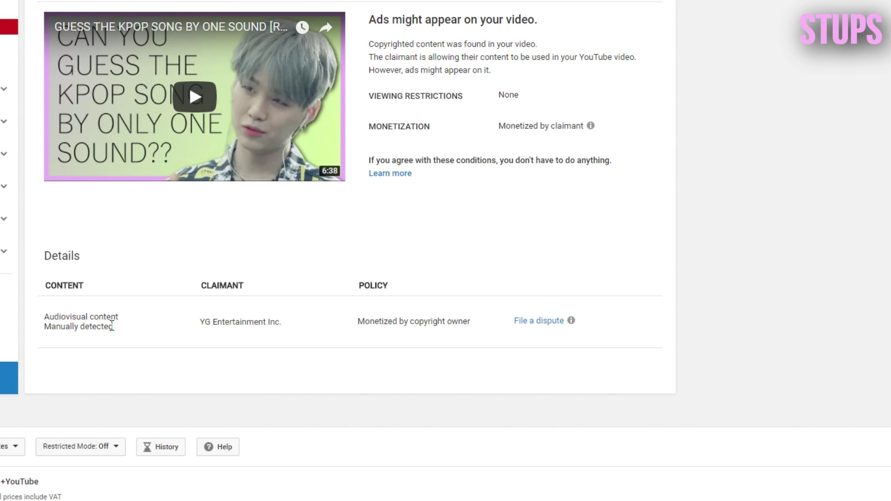
{"action": "left_click_drag", "start_coordinate": [110, 326], "coordinate": [61, 328]}
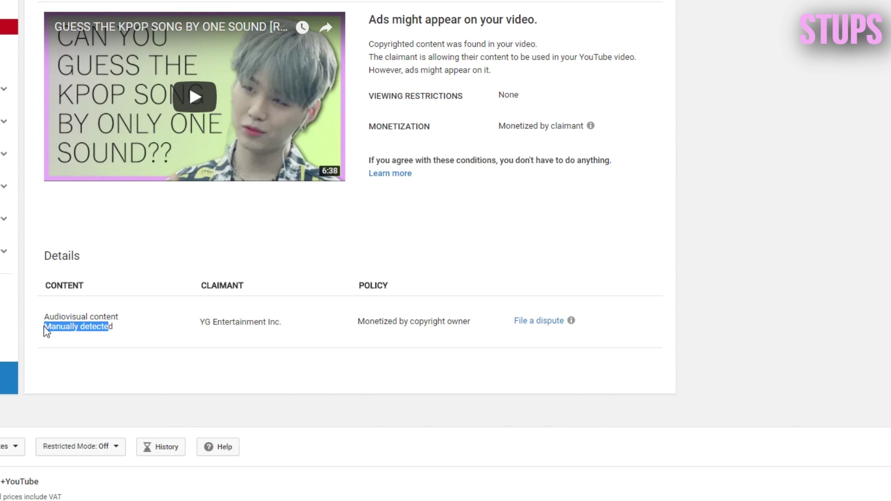
{"action": "left_click_drag", "start_coordinate": [113, 327], "coordinate": [47, 340]}
{"action": "left_click_drag", "start_coordinate": [360, 322], "coordinate": [471, 323]}
{"action": "left_click", "coordinate": [212, 319]}
{"action": "left_click_drag", "start_coordinate": [202, 321], "coordinate": [264, 321]}
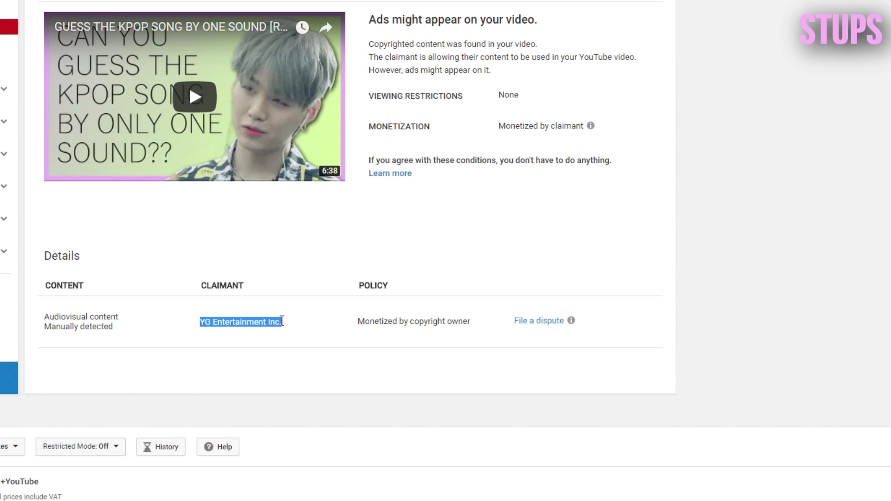
{"action": "left_click", "coordinate": [327, 292]}
{"action": "key", "text": "alt+Left"}
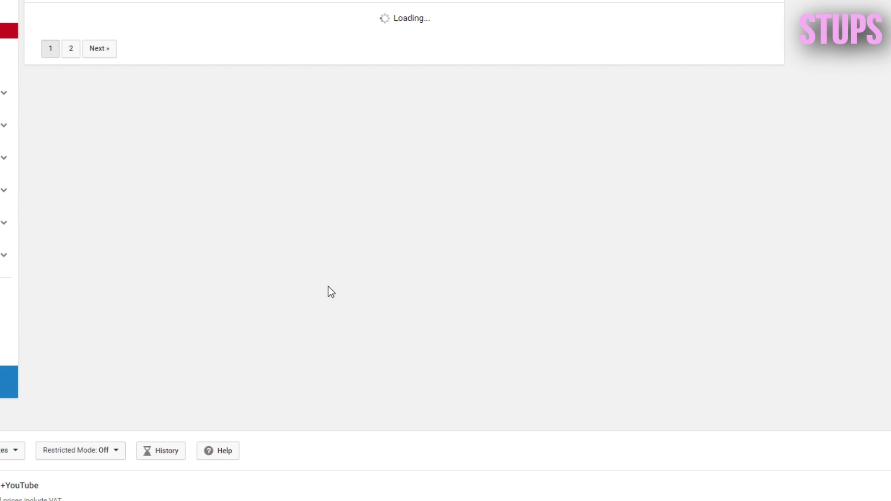
- Open the copyright details of "GUESS THE KPOP SONG BY MISHEARD LYRICS!" and highlight the detection type and claimant
{"action": "scroll", "coordinate": [325, 283], "scroll_direction": "down", "scroll_amount": 6}
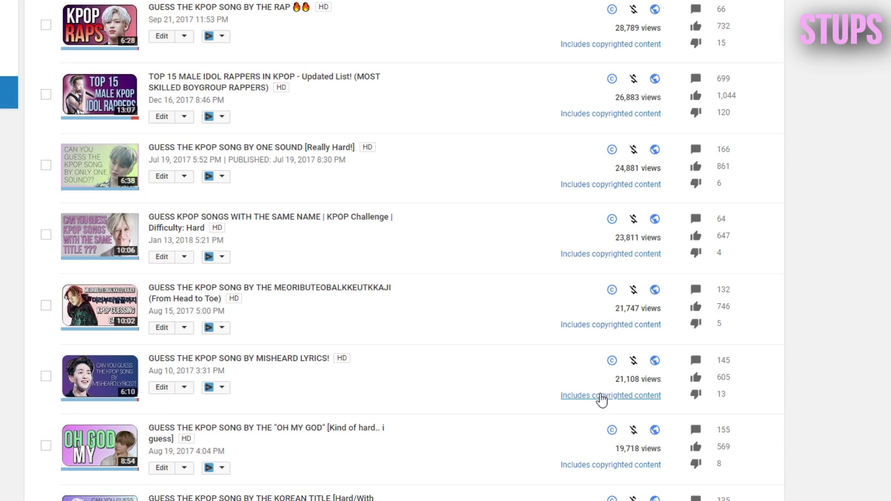
{"action": "left_click", "coordinate": [602, 396]}
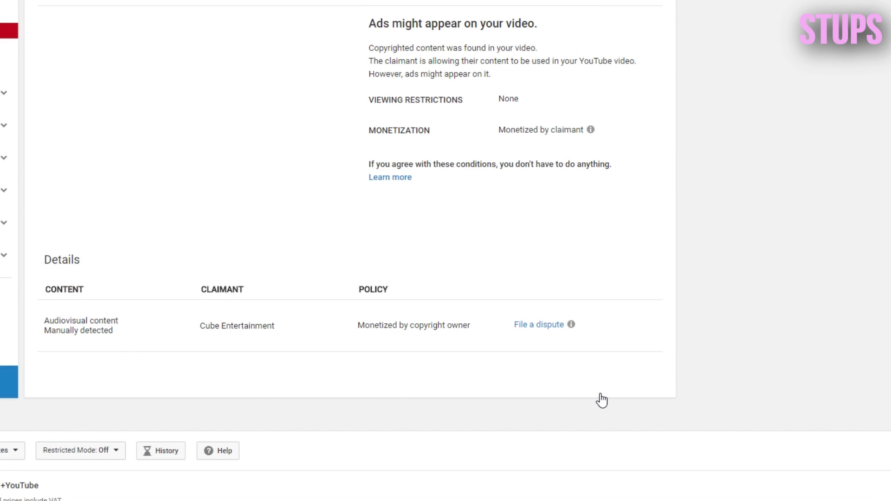
{"action": "left_click_drag", "start_coordinate": [46, 330], "coordinate": [115, 338]}
{"action": "left_click", "coordinate": [171, 374]}
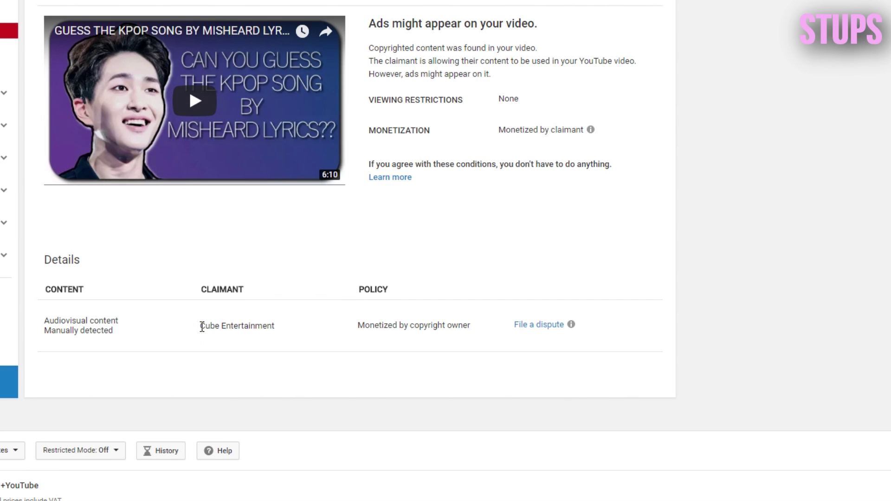
{"action": "left_click_drag", "start_coordinate": [202, 327], "coordinate": [277, 331]}
{"action": "left_click", "coordinate": [298, 354]}
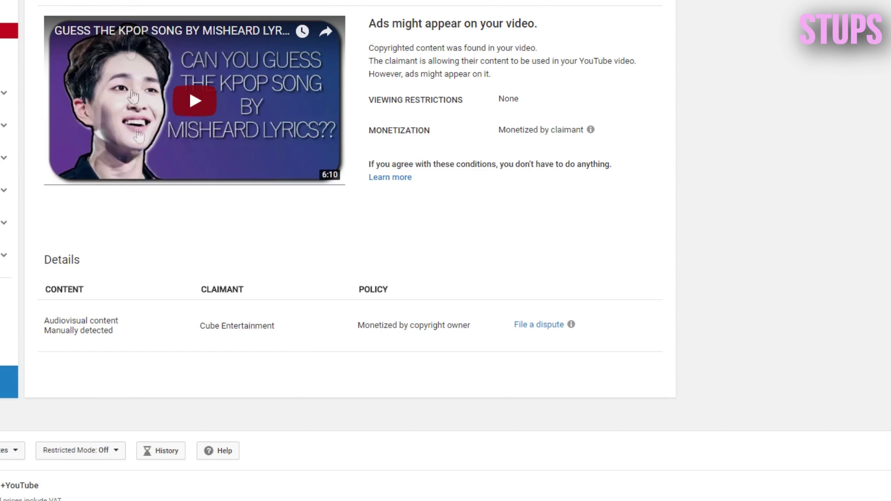